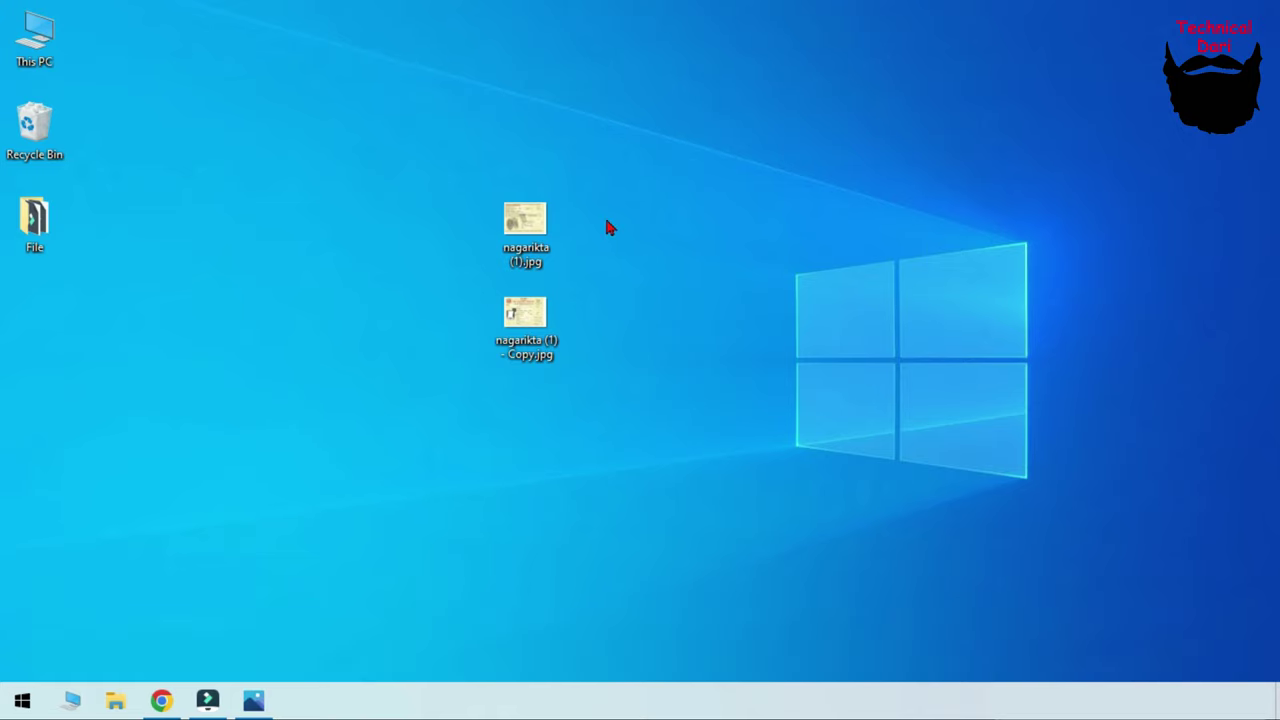
Preview the certificate's front, back and combined sample in Photos, then close the viewer
double_click(531, 320)
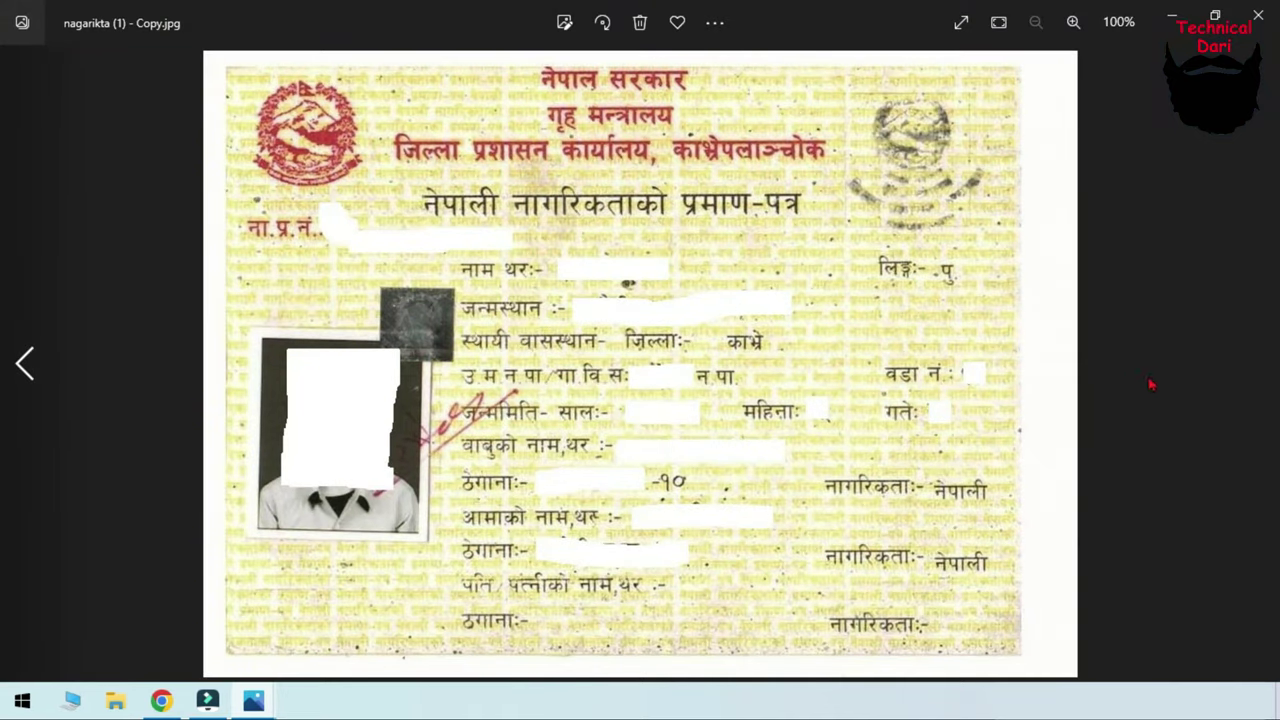
click(22, 366)
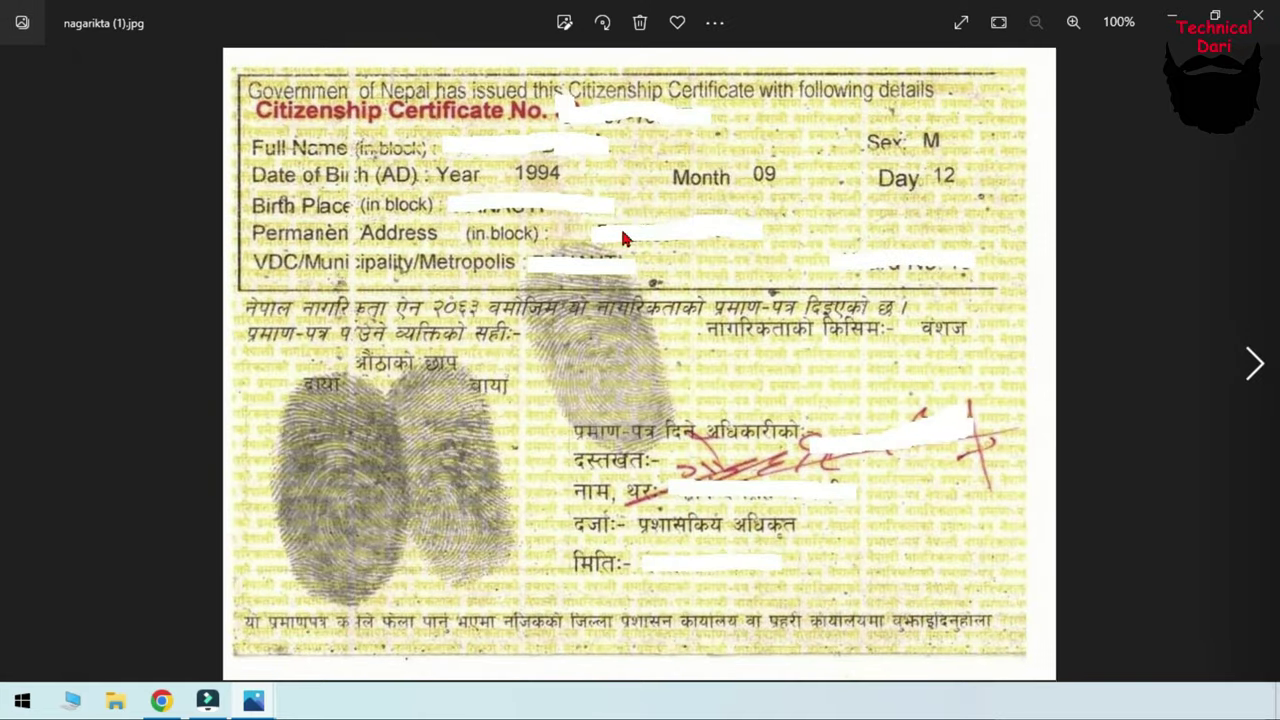
click(1257, 15)
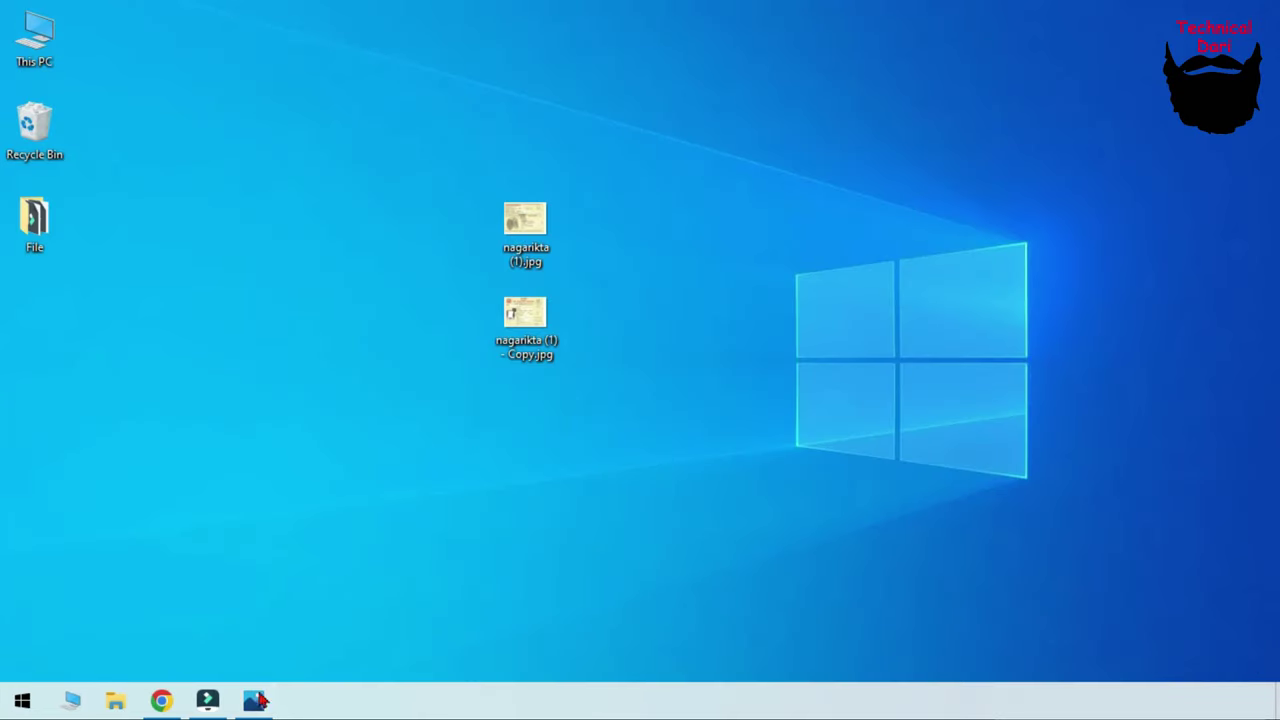
click(254, 700)
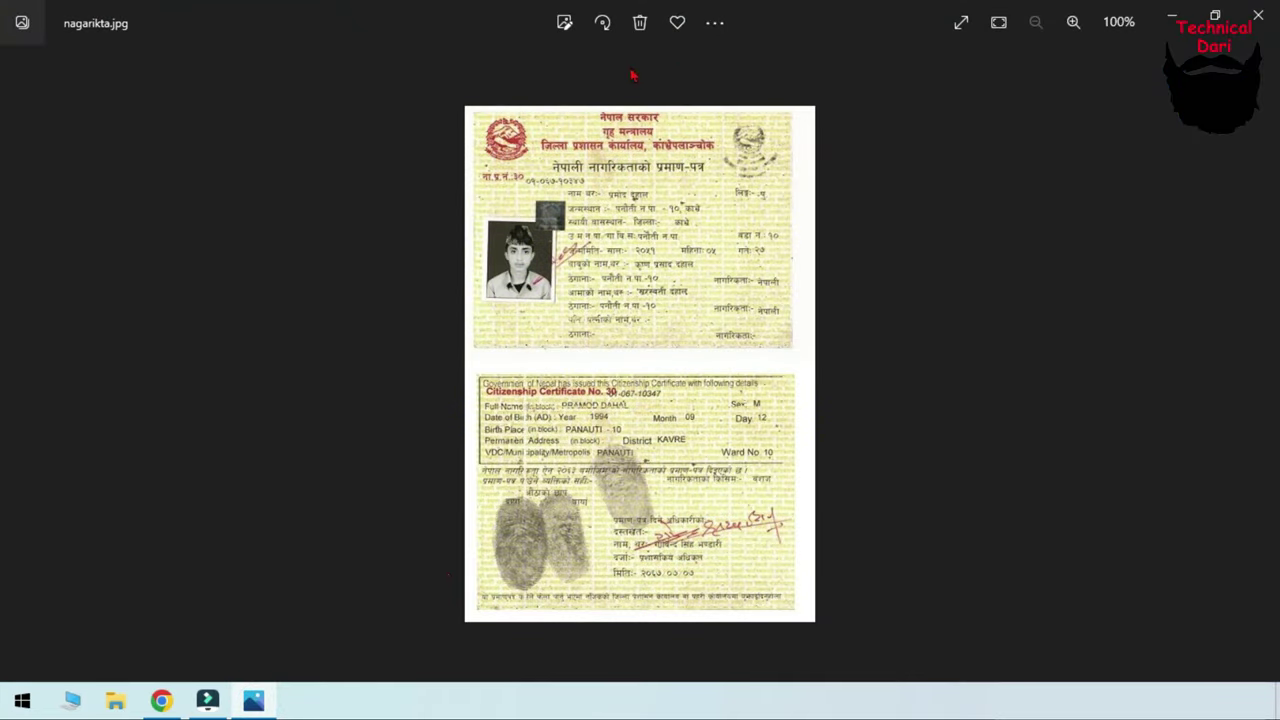
click(1257, 15)
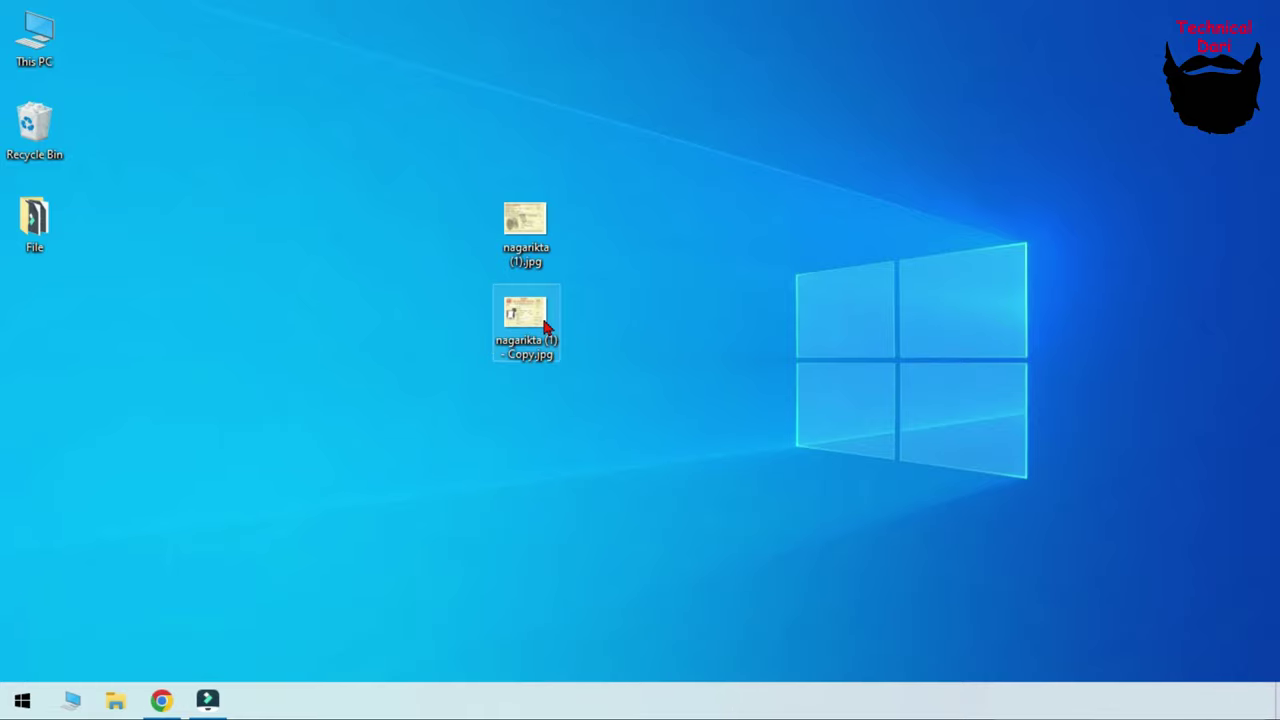
Open nagarikta (1) - Copy.jpg from the desktop in Paint using Open with
drag(543, 322, 713, 252)
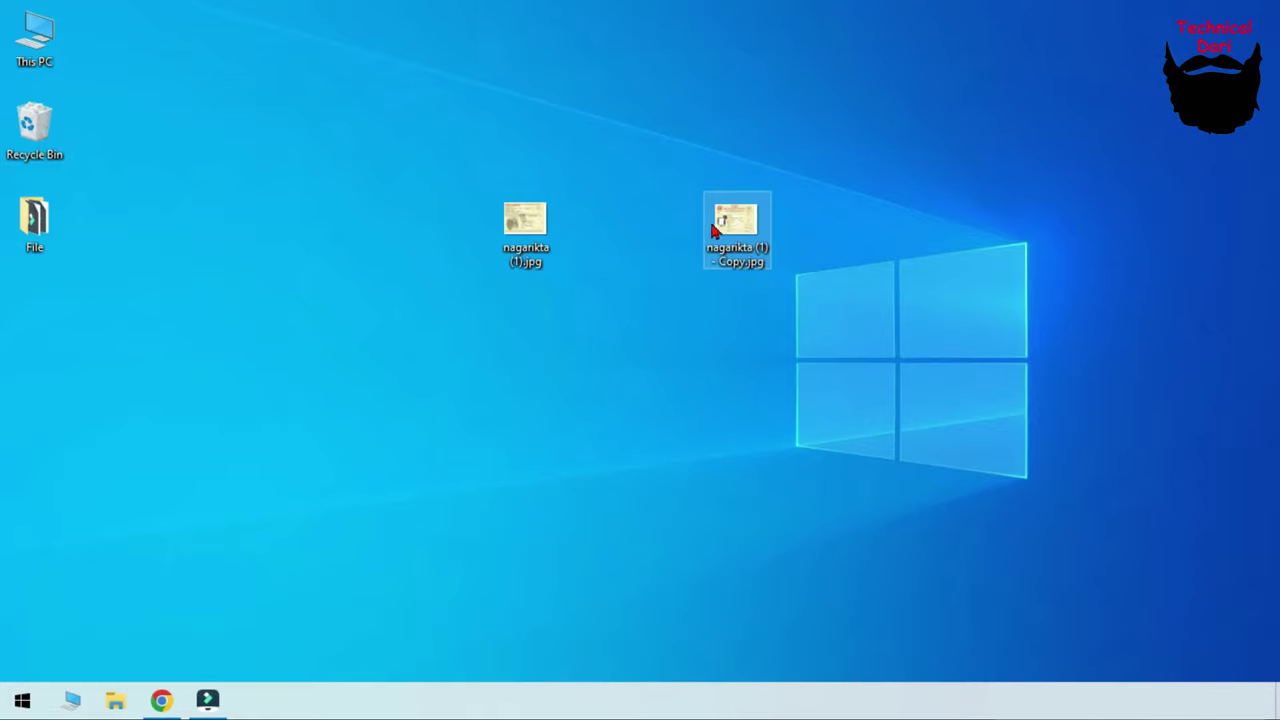
right_click(758, 231)
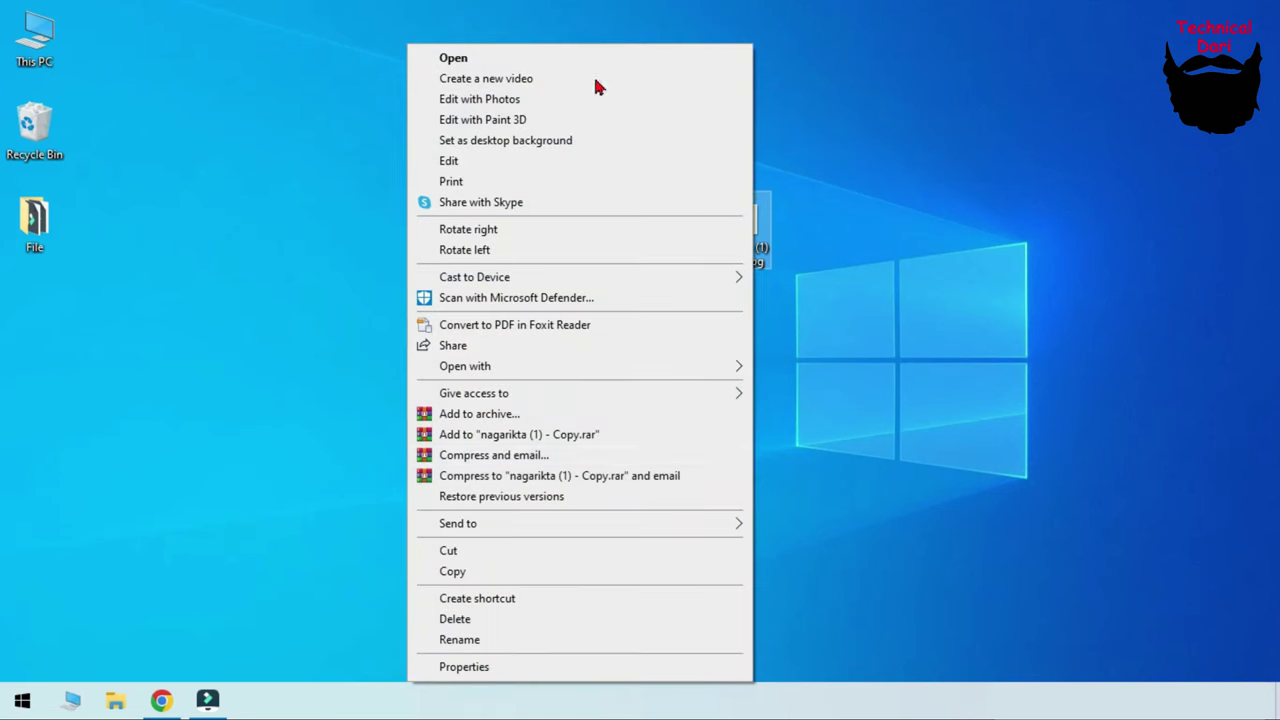
mouse_move(580, 366)
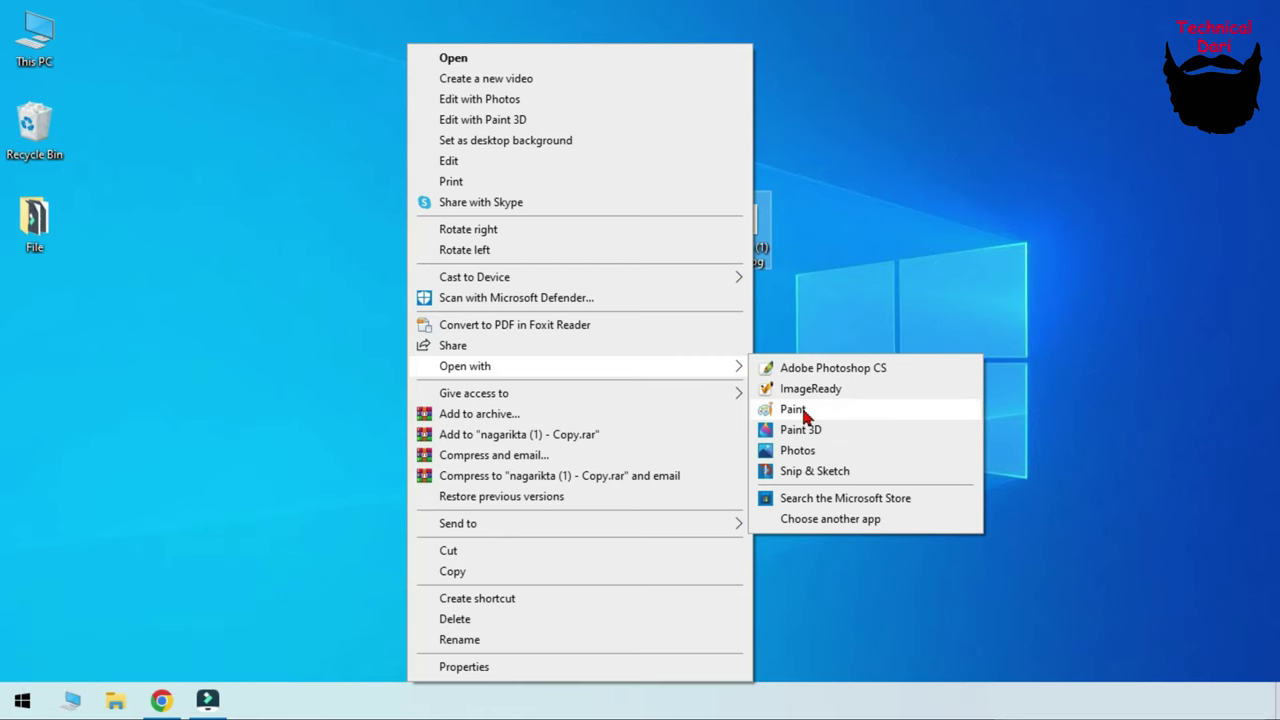
click(805, 413)
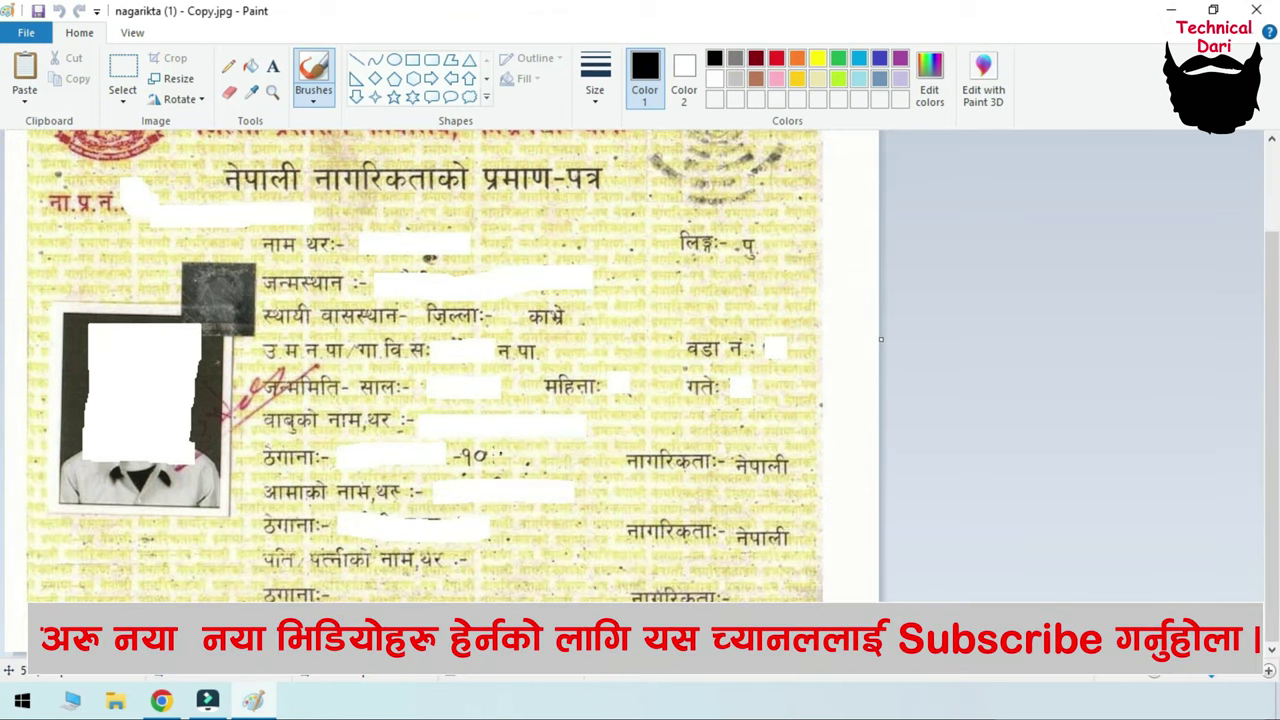
Resize the front image from 933 × 669 to 374 × 268 pixels, keeping aspect ratio
click(172, 90)
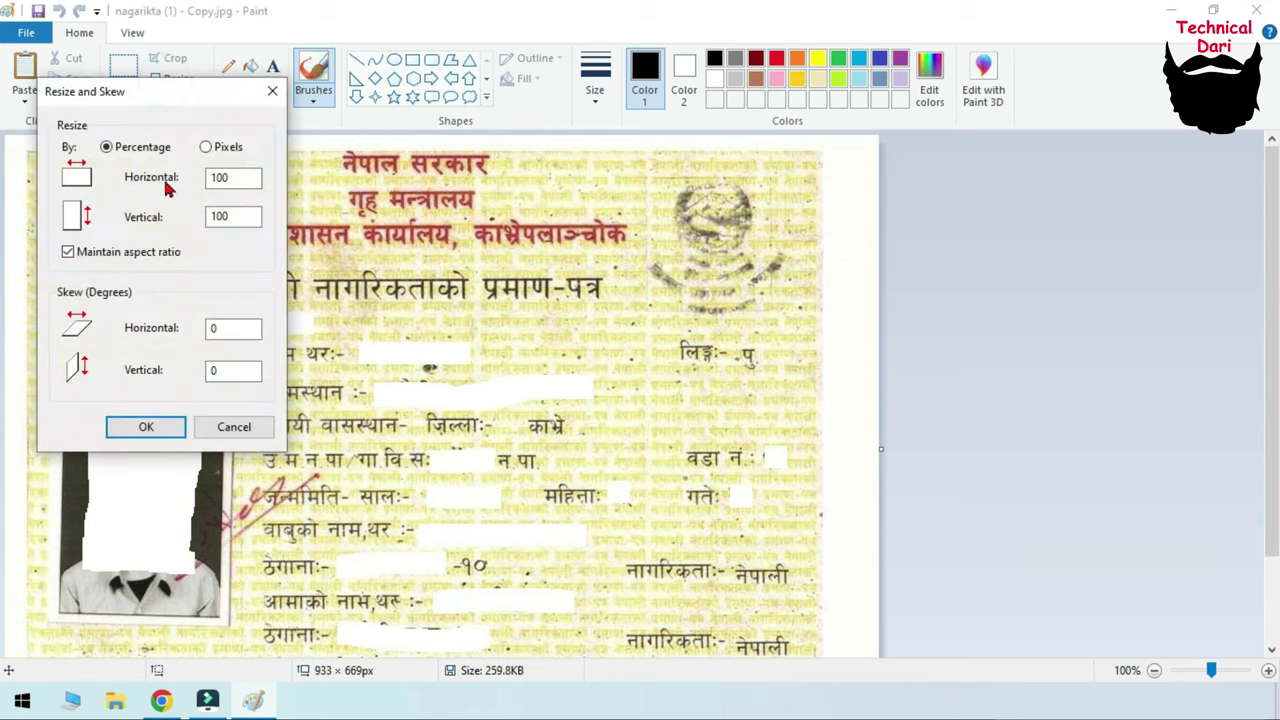
click(235, 177)
key(BackSpace)
key(BackSpace)
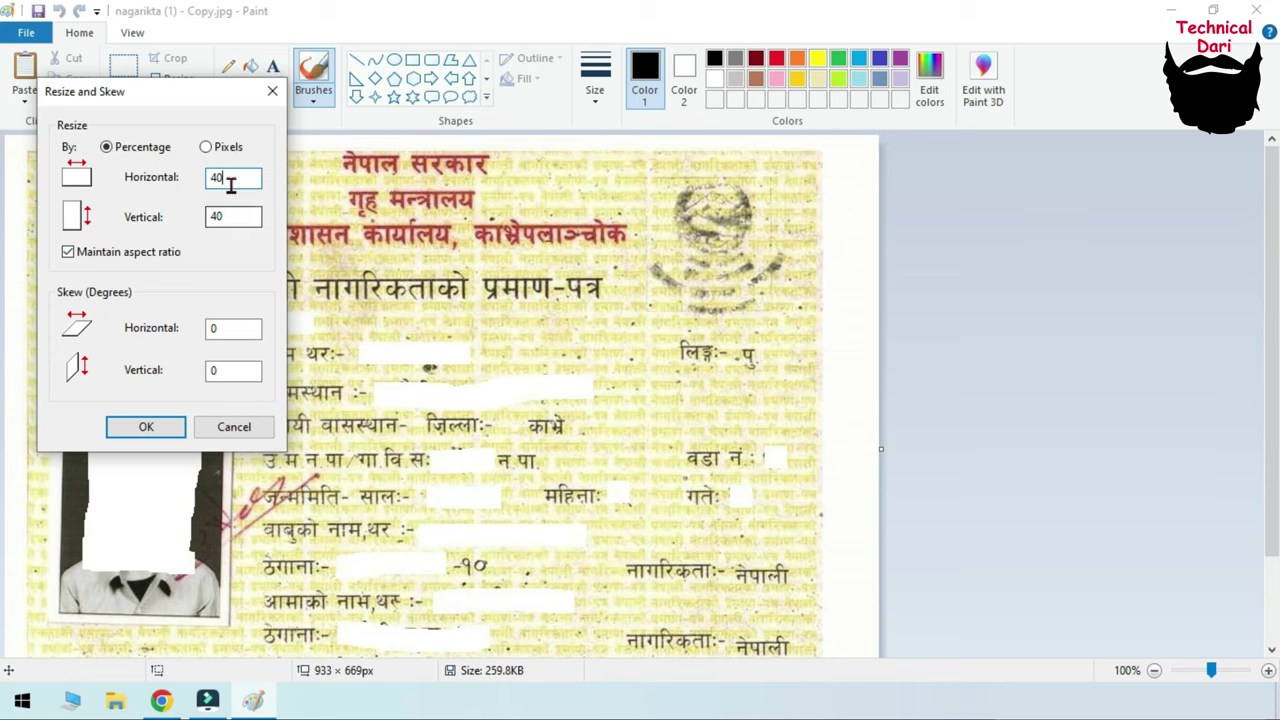
click(155, 430)
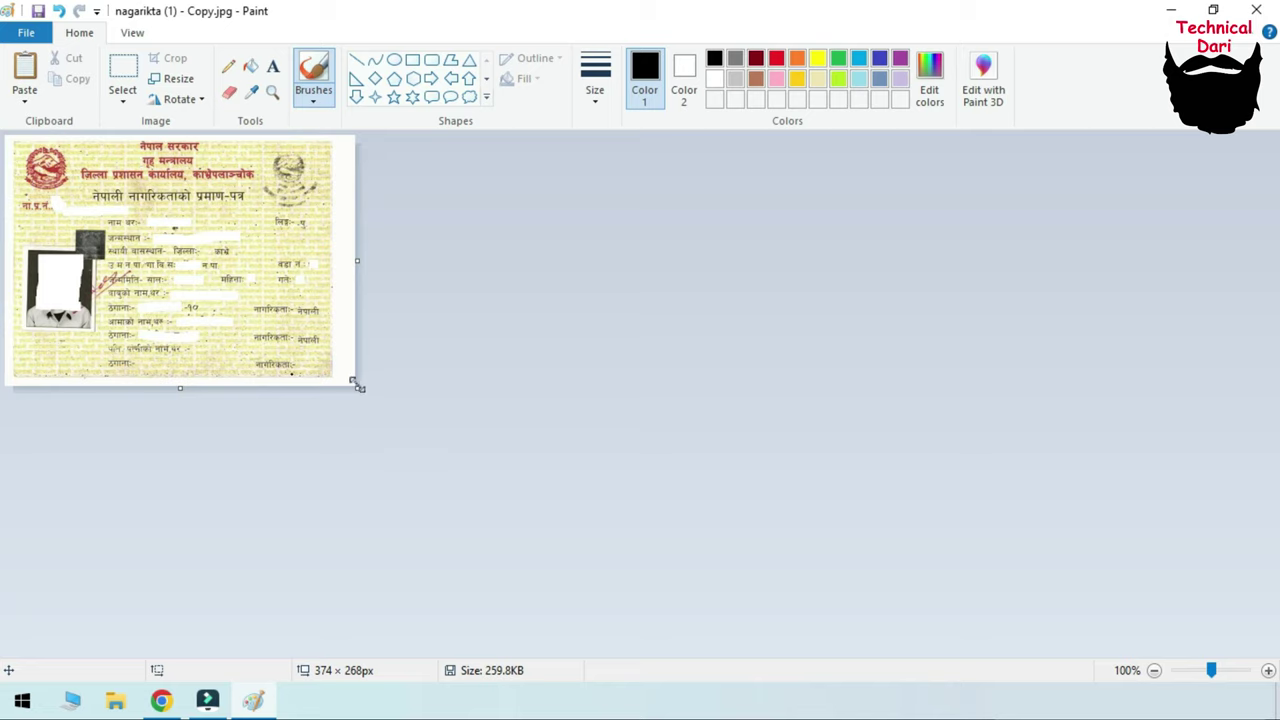
Extend the canvas downward to 377 × 552 pixels, leaving white space below the front
drag(356, 389, 353, 604)
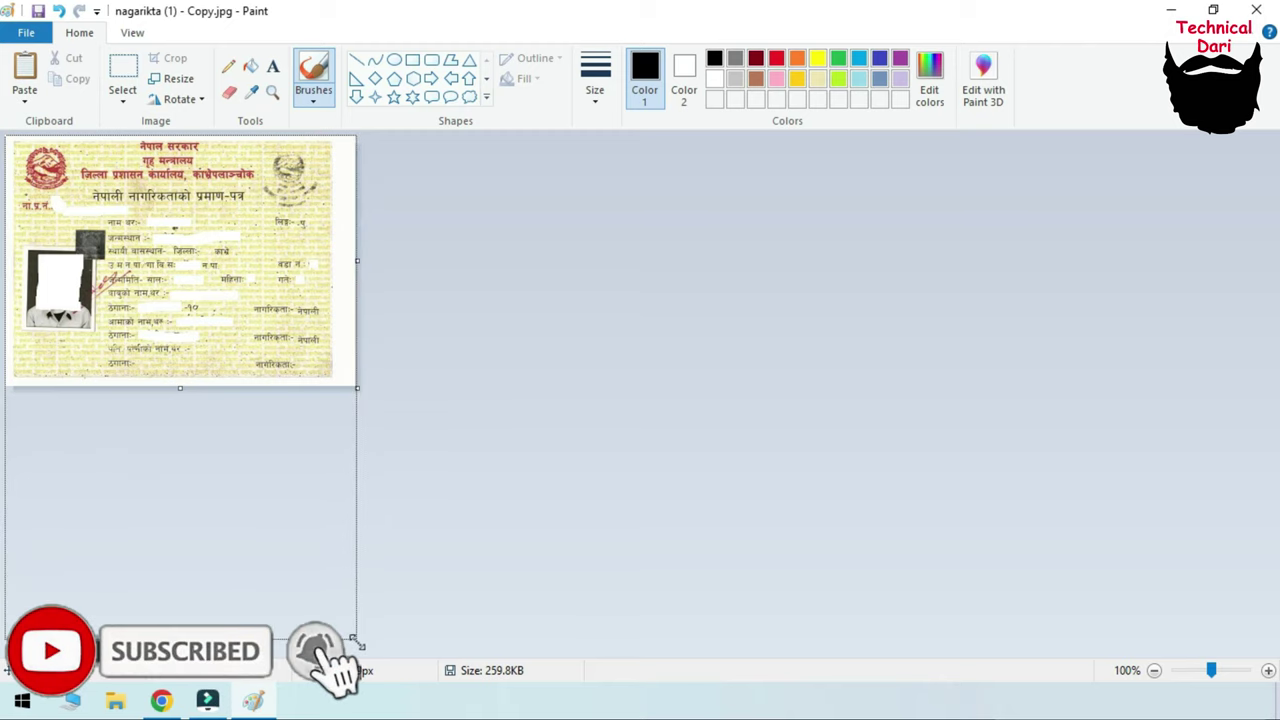
drag(353, 604, 356, 650)
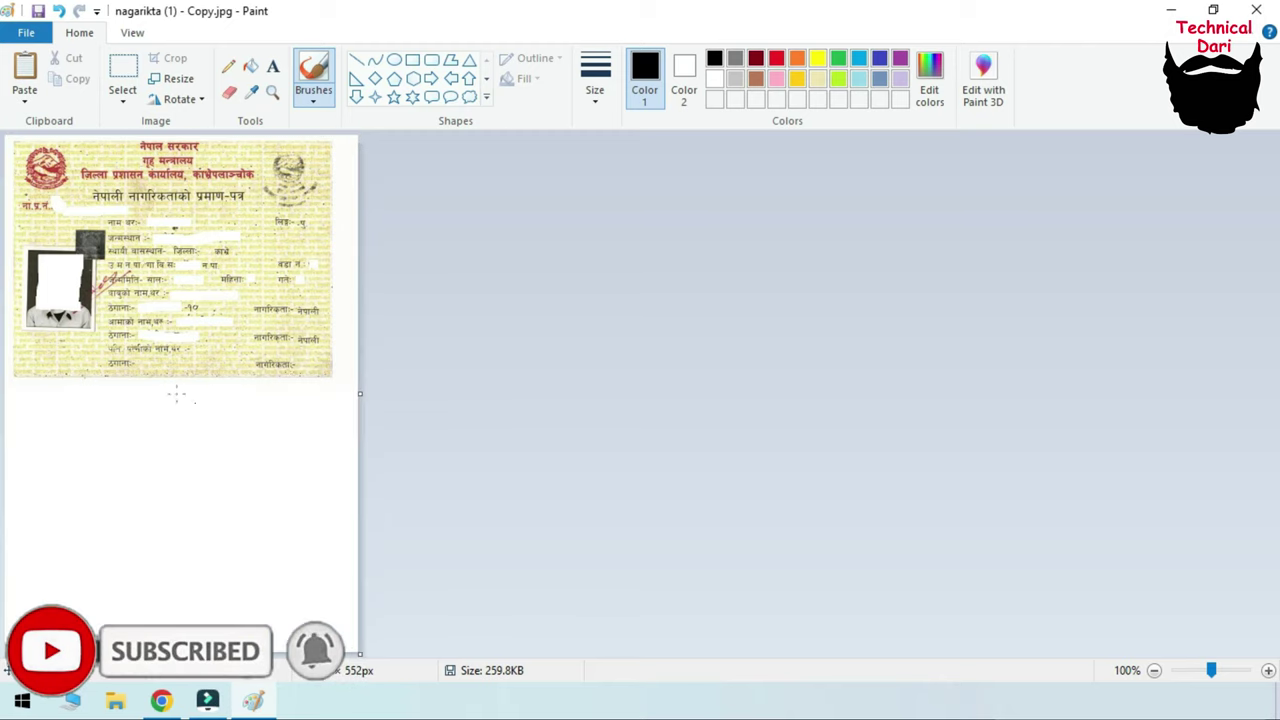
click(213, 480)
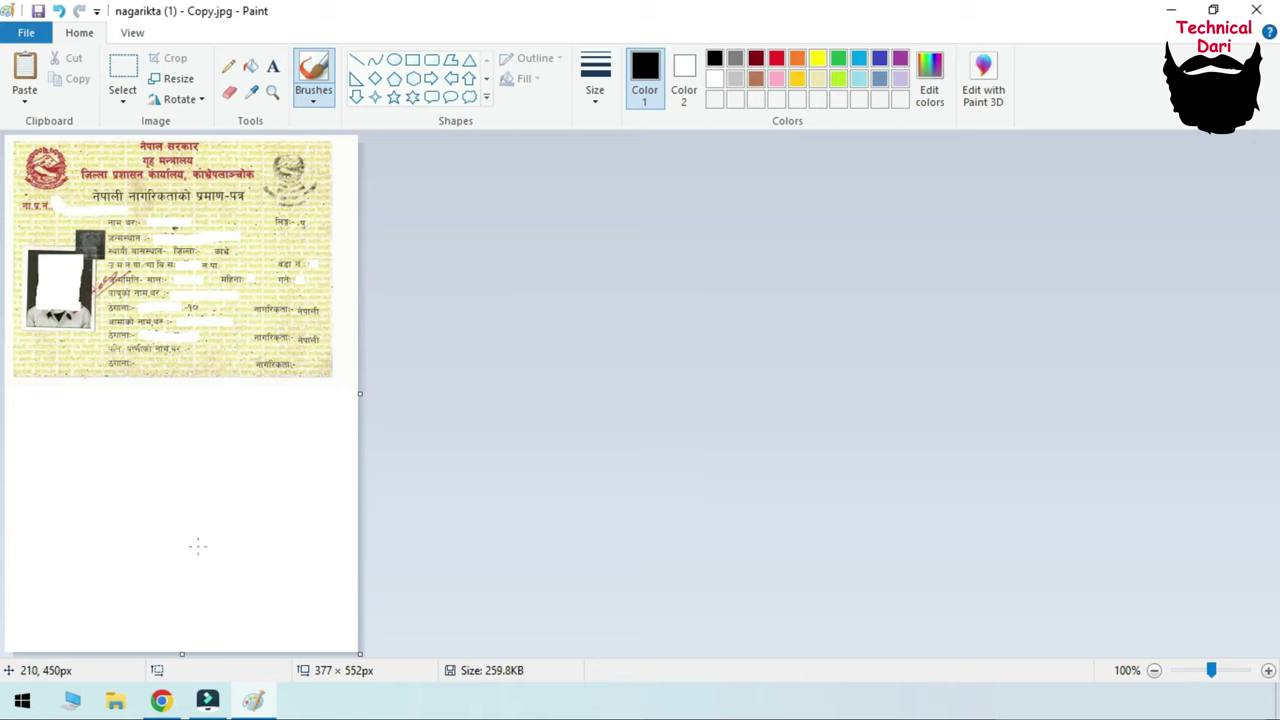
click(329, 508)
Minimize Paint to return to the desktop
click(1170, 10)
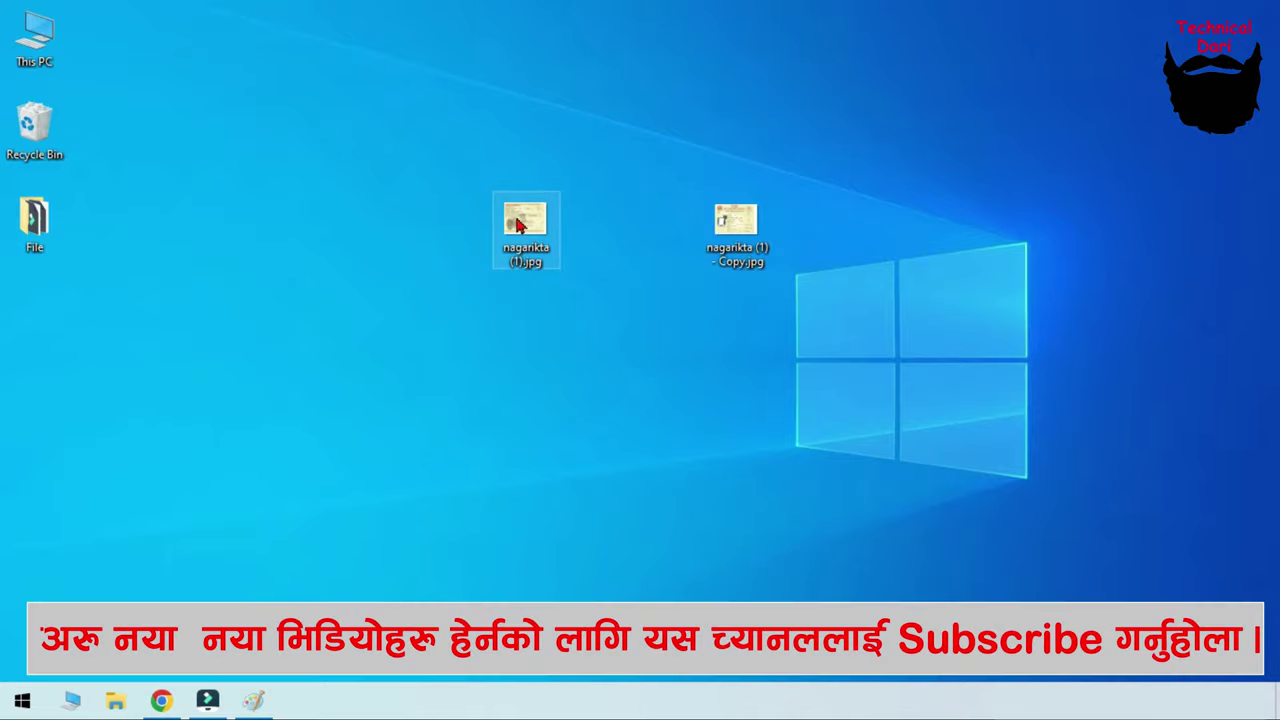
click(254, 700)
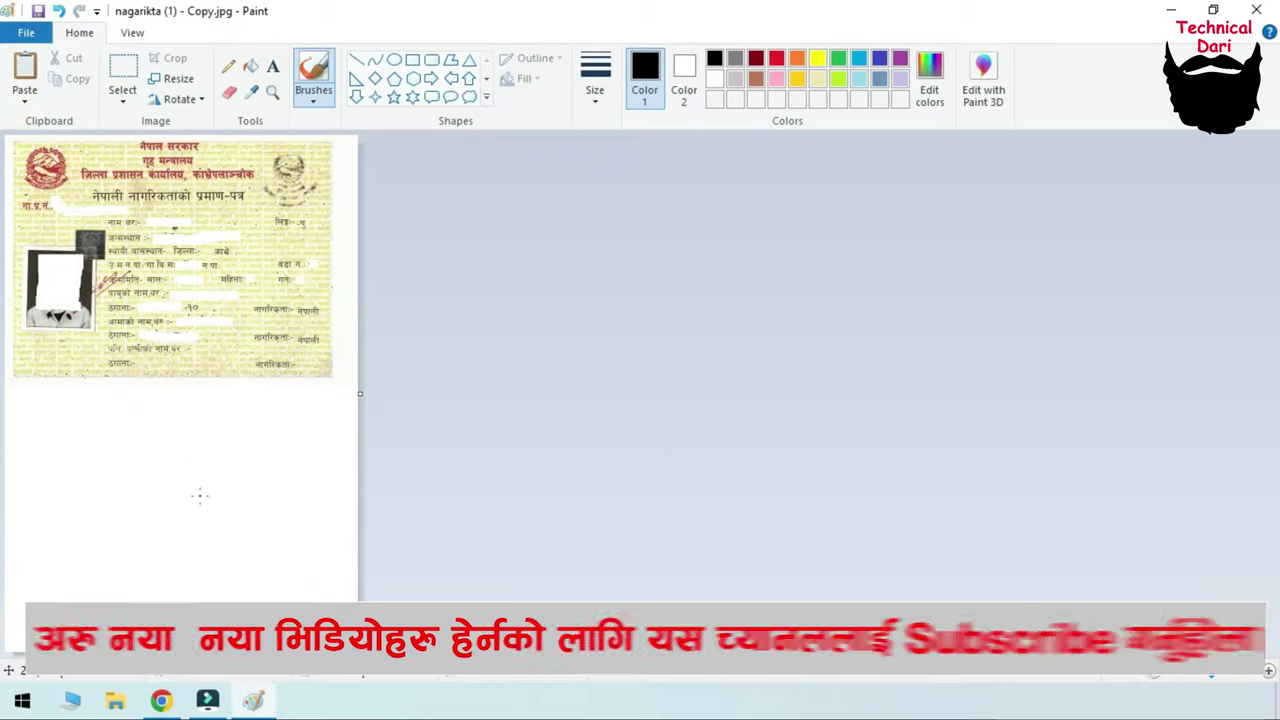
click(1170, 10)
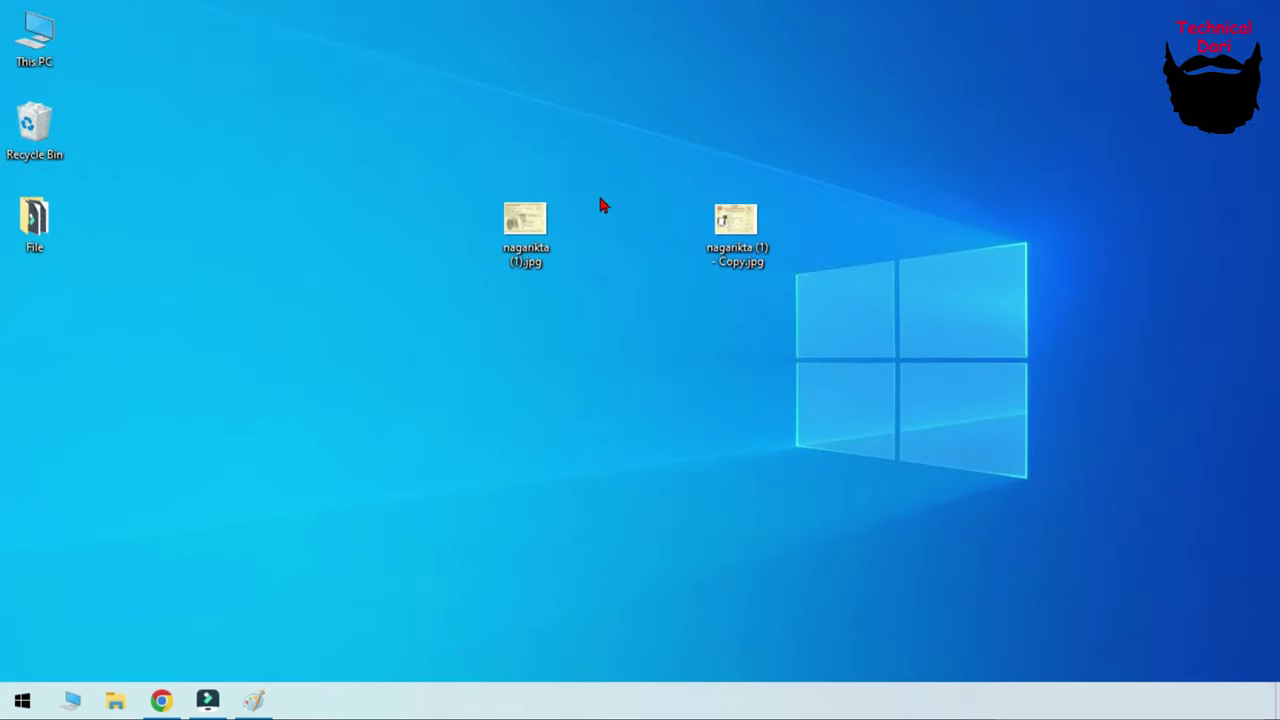
Open the back image nagarikta (1).jpg in a second Paint window
right_click(536, 222)
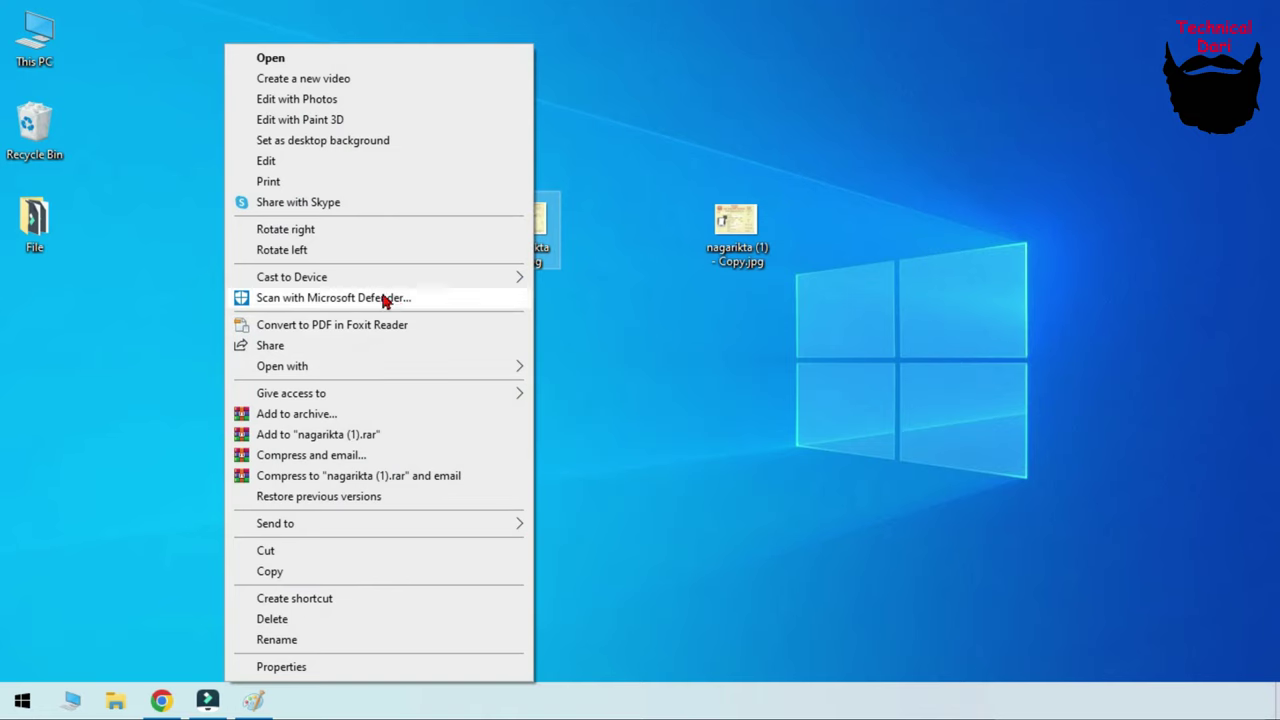
mouse_move(380, 366)
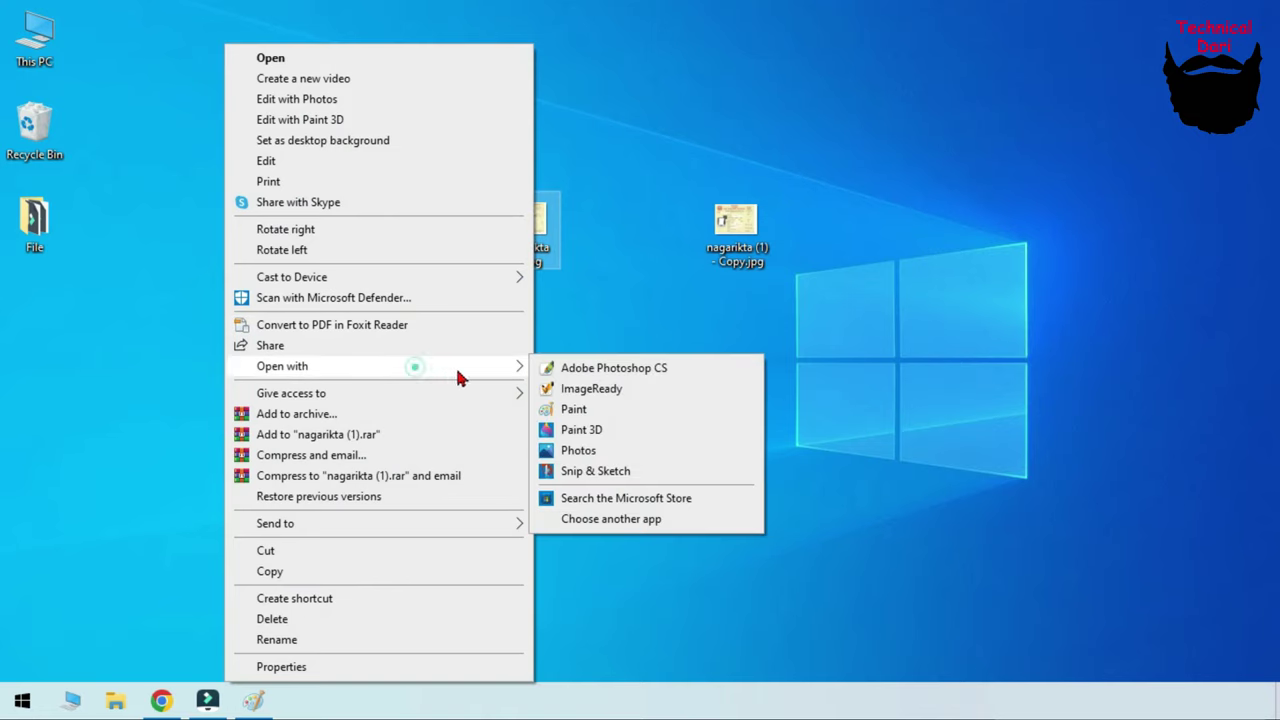
click(601, 412)
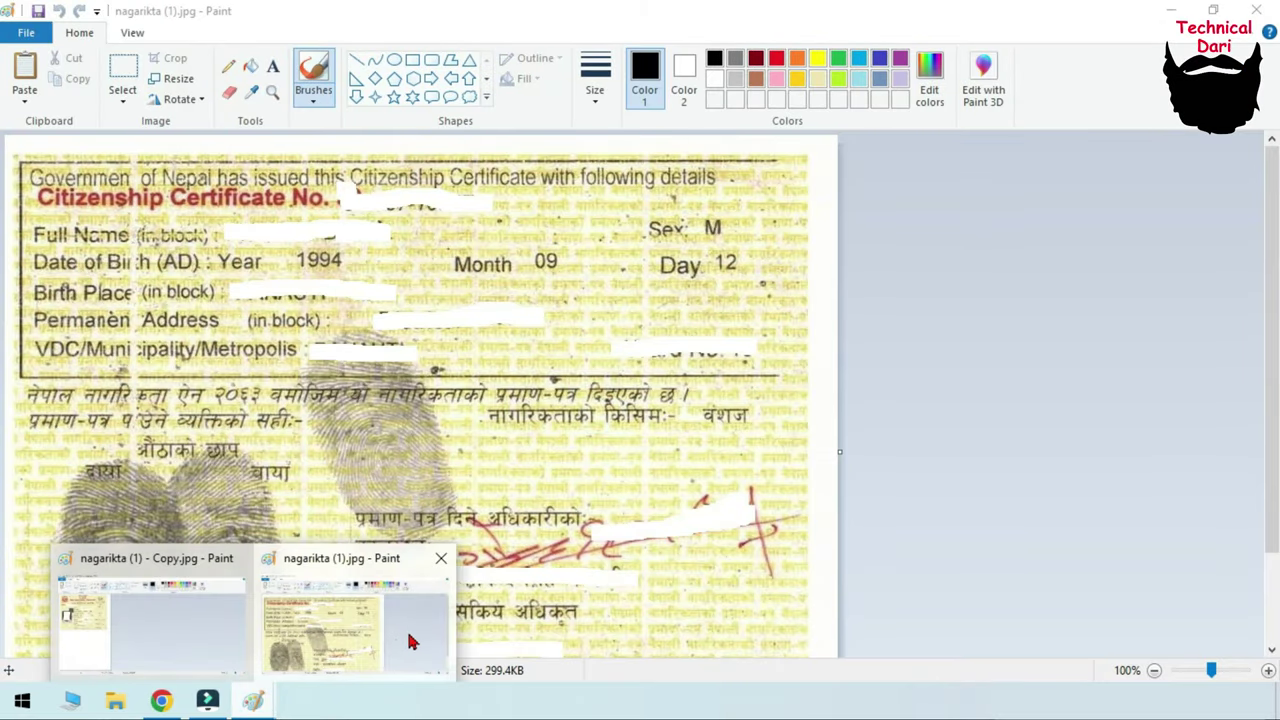
mouse_move(149, 600)
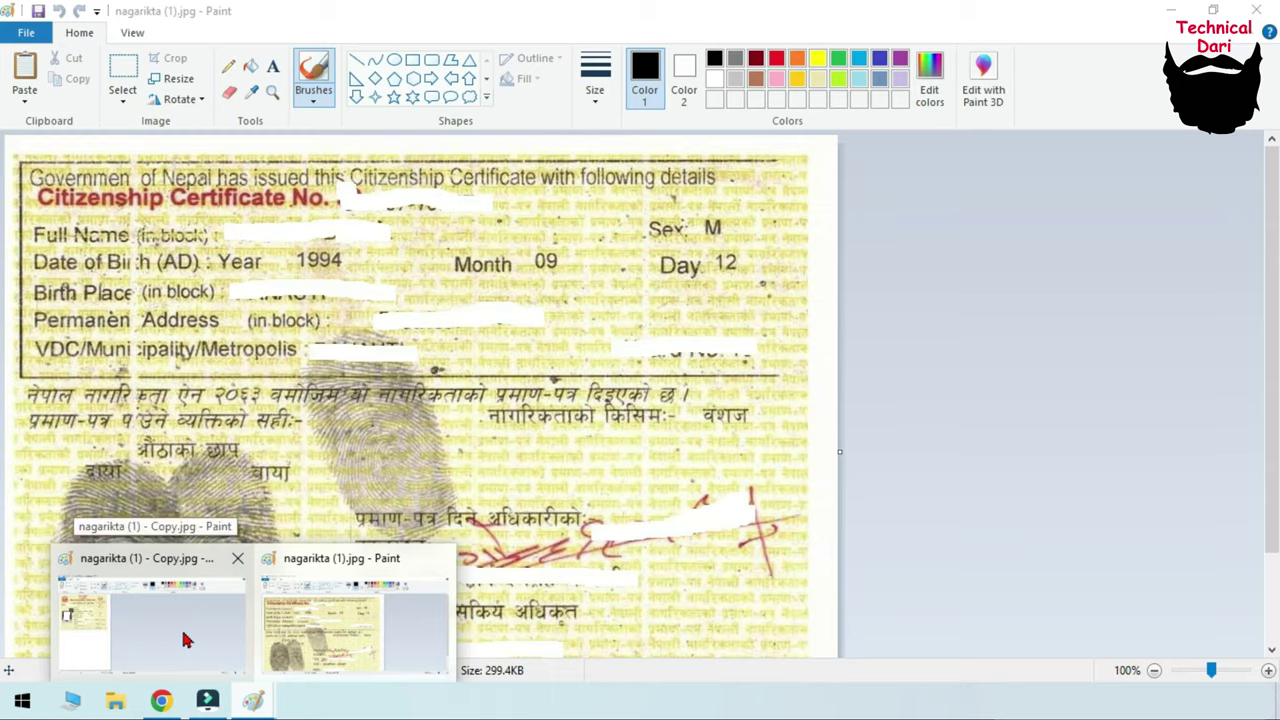
mouse_move(253, 700)
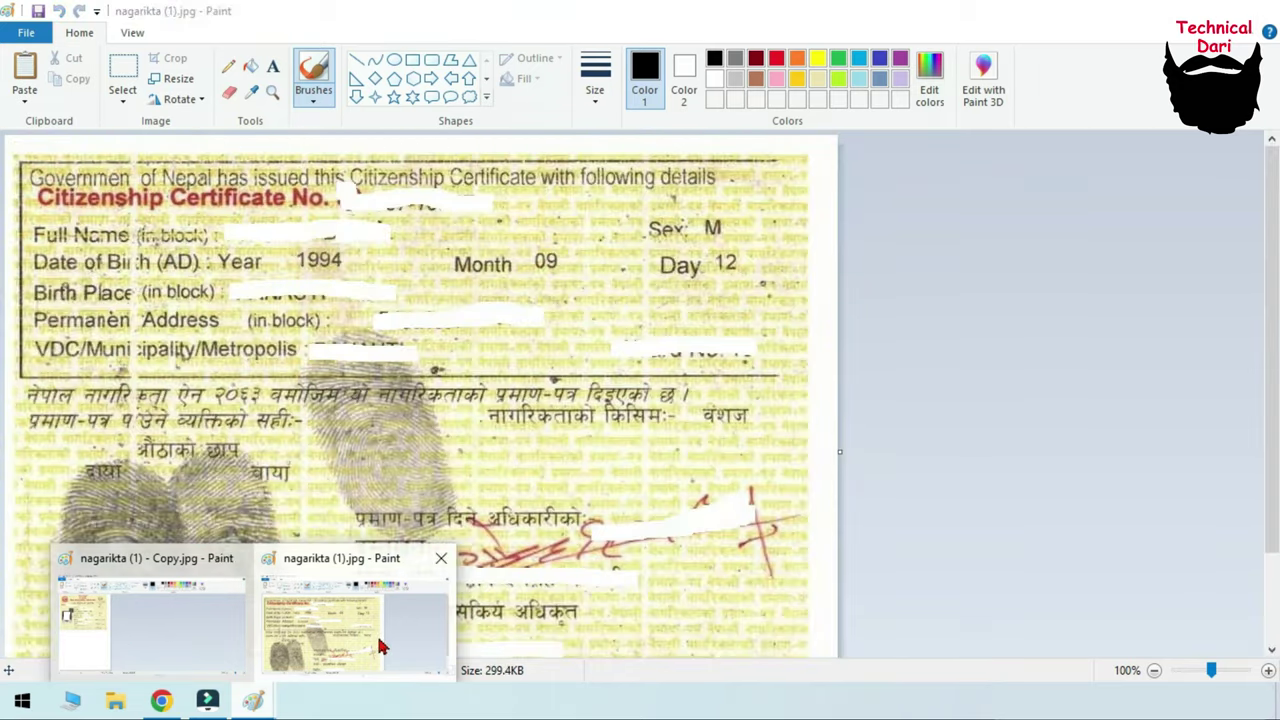
Shrink the back image to 40% horizontally, giving 356 × 270 pixels
click(380, 643)
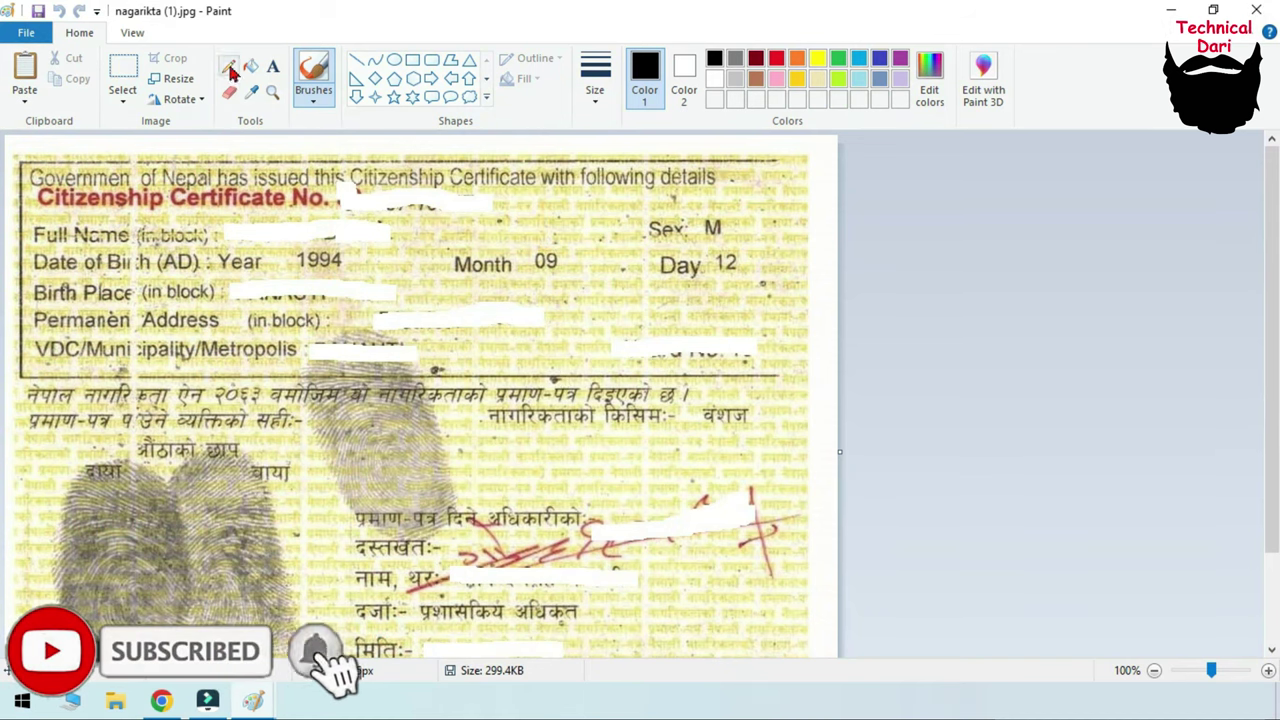
click(178, 80)
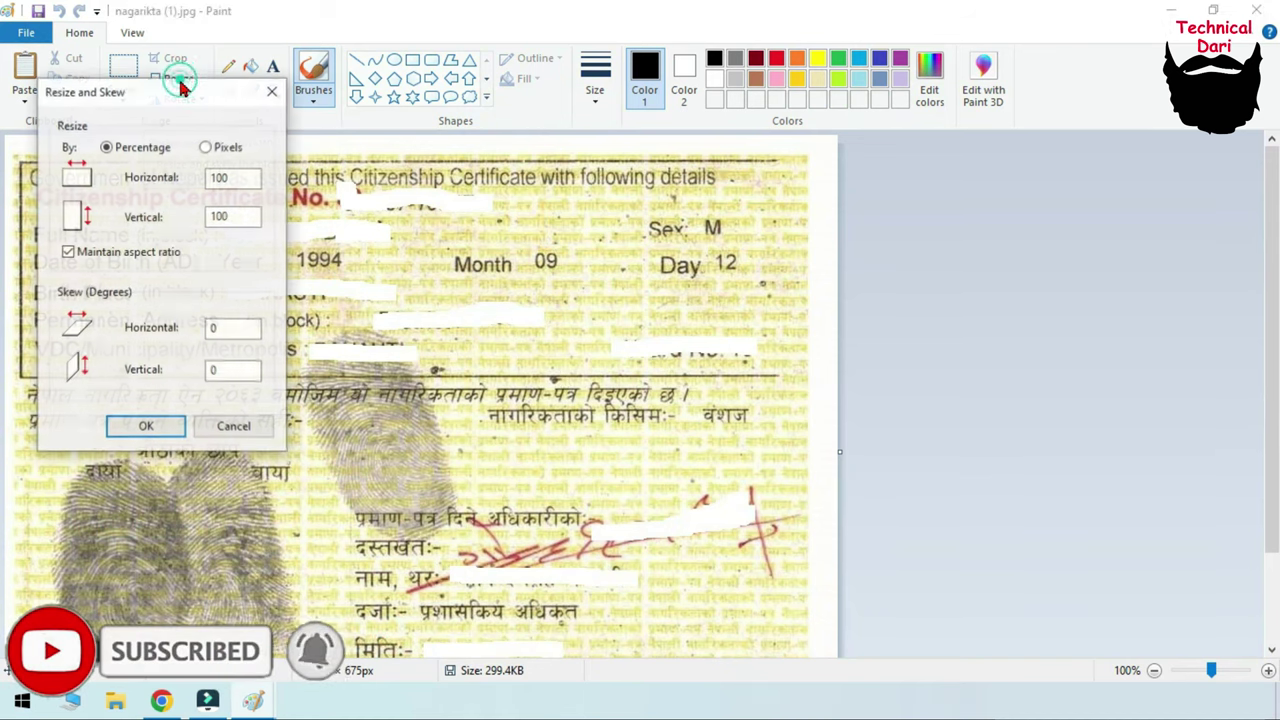
click(234, 178)
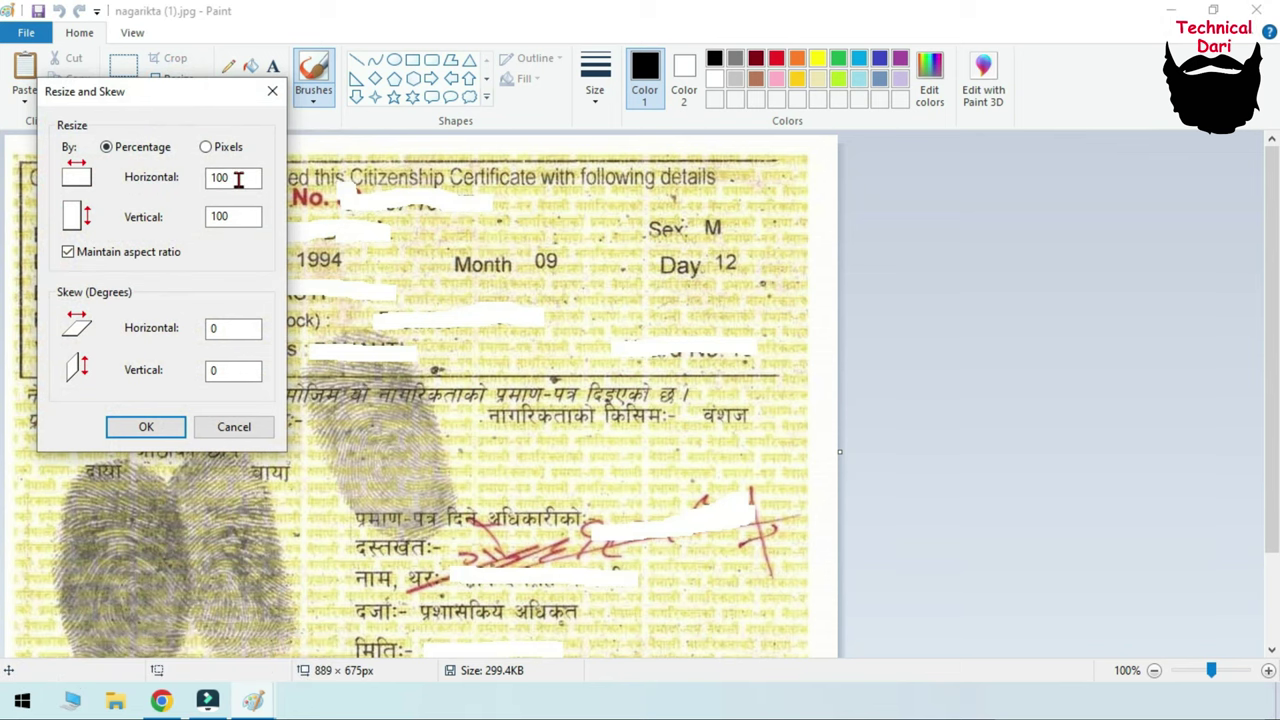
double_click(238, 178)
text(40)
click(150, 428)
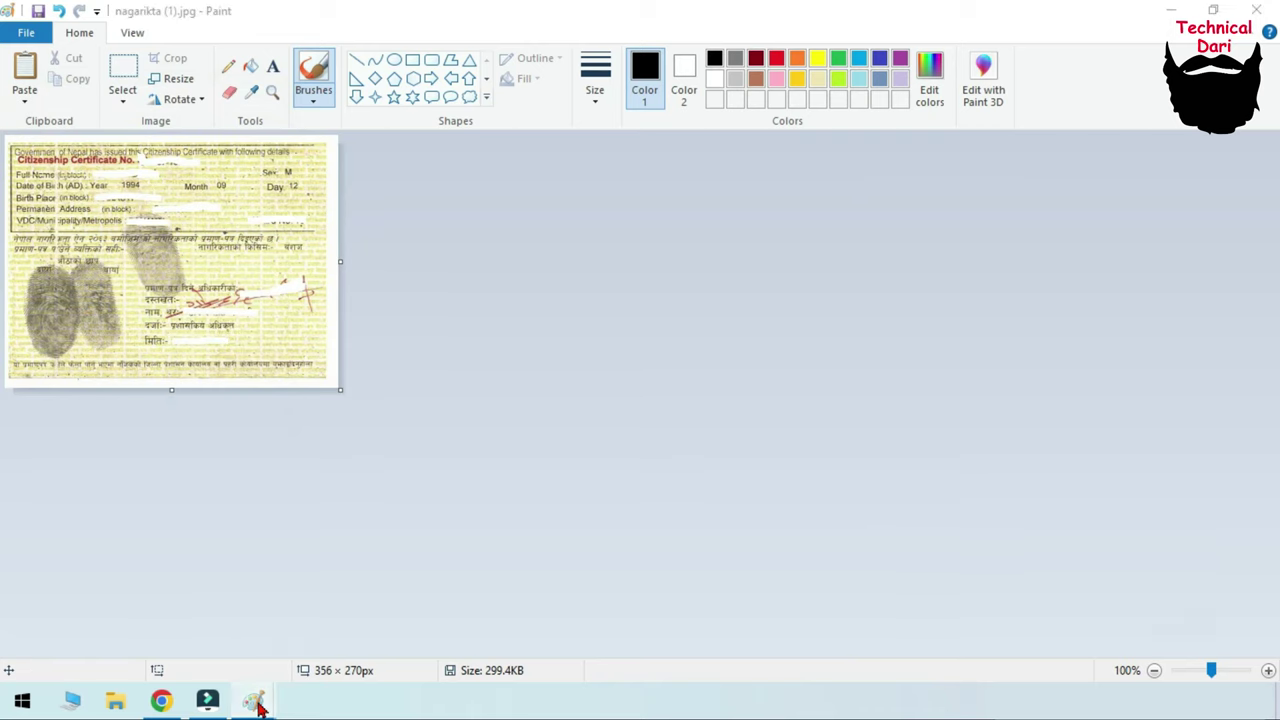
click(150, 575)
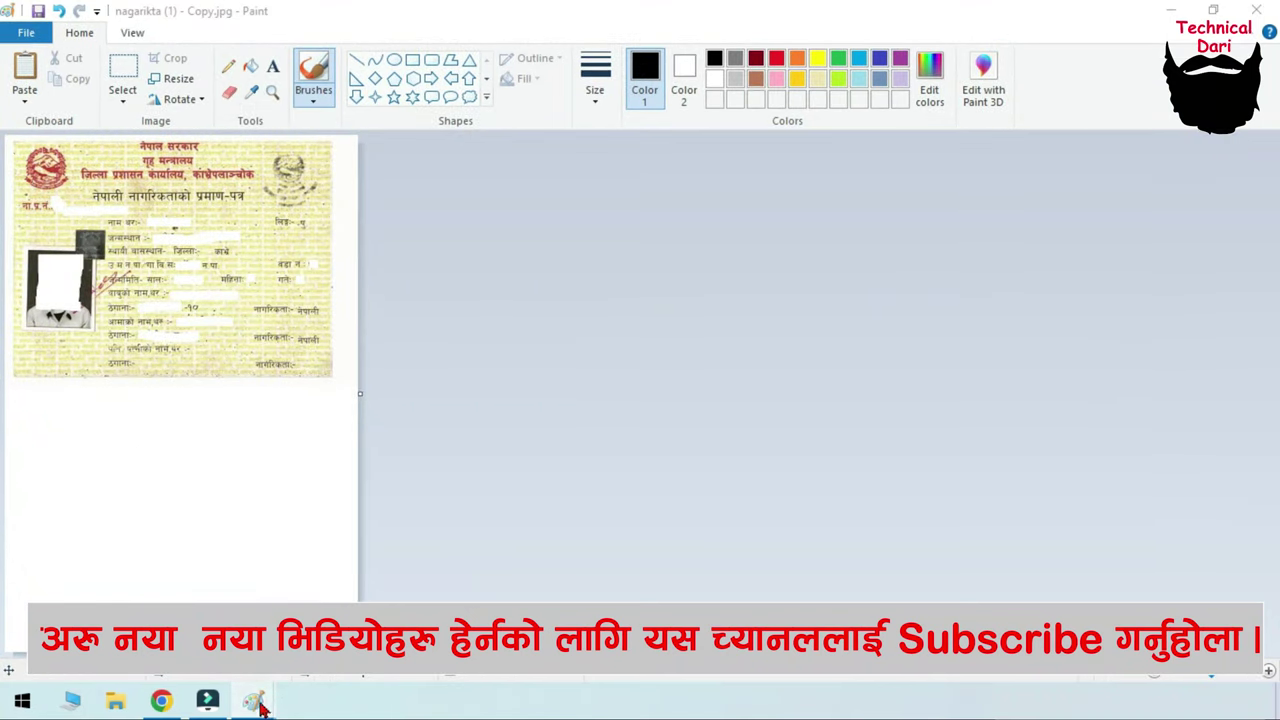
click(371, 622)
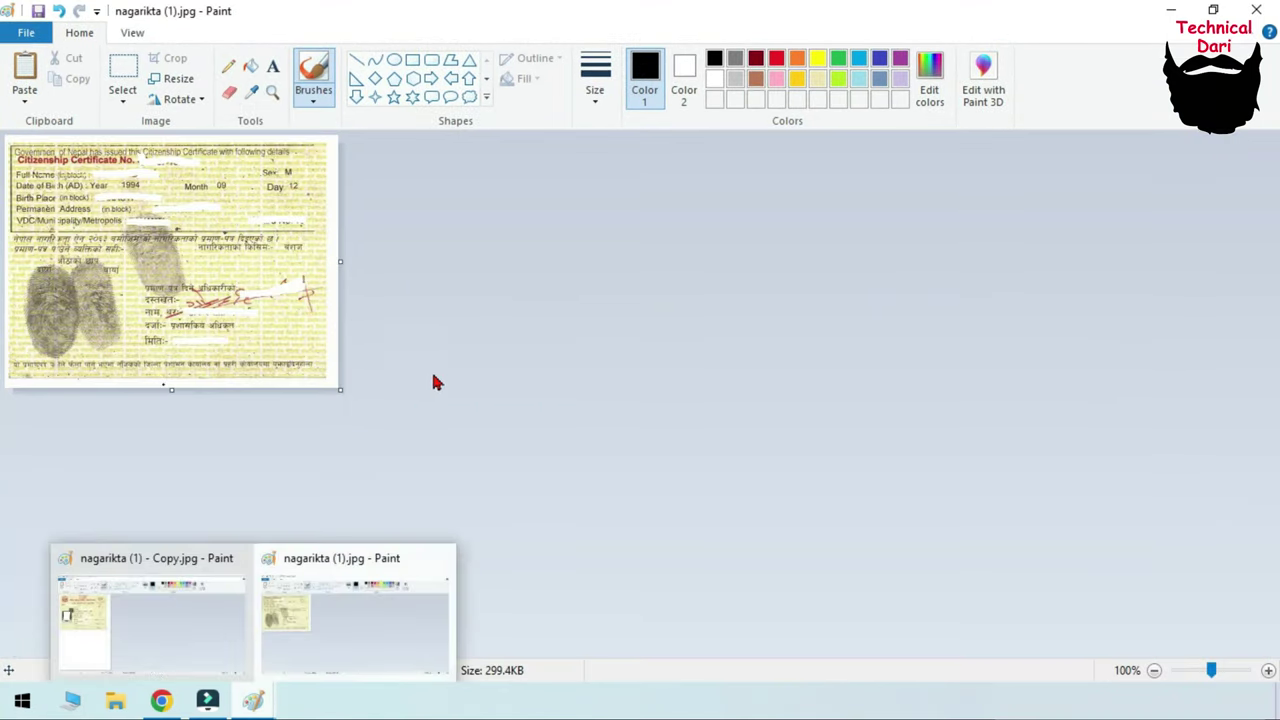
mouse_move(253, 701)
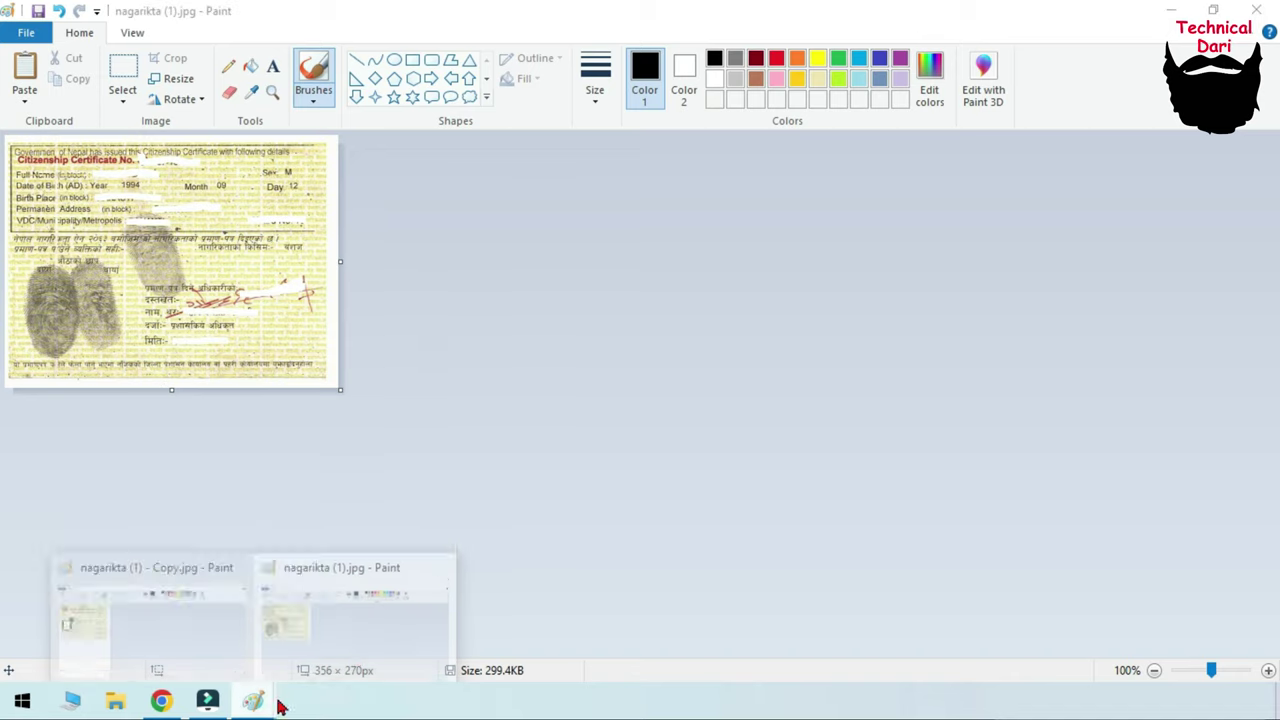
click(371, 612)
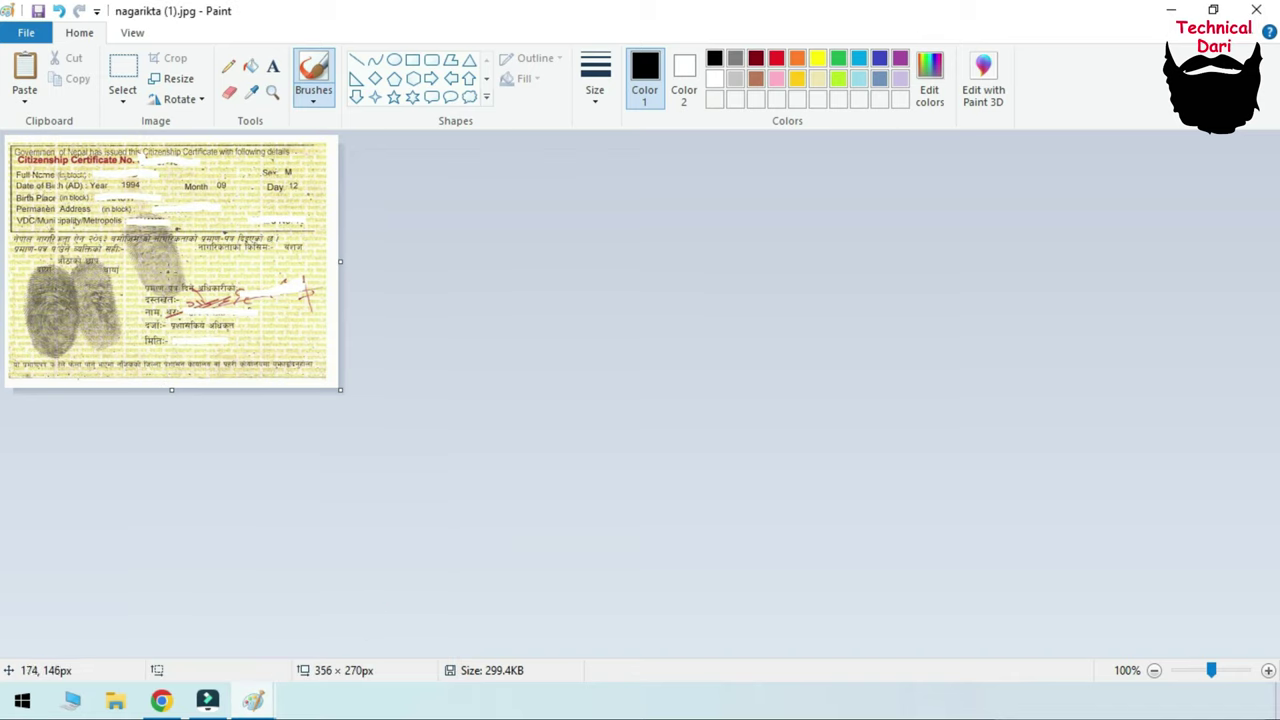
click(253, 700)
Set the Paint selection shape to Rectangular selection
click(121, 104)
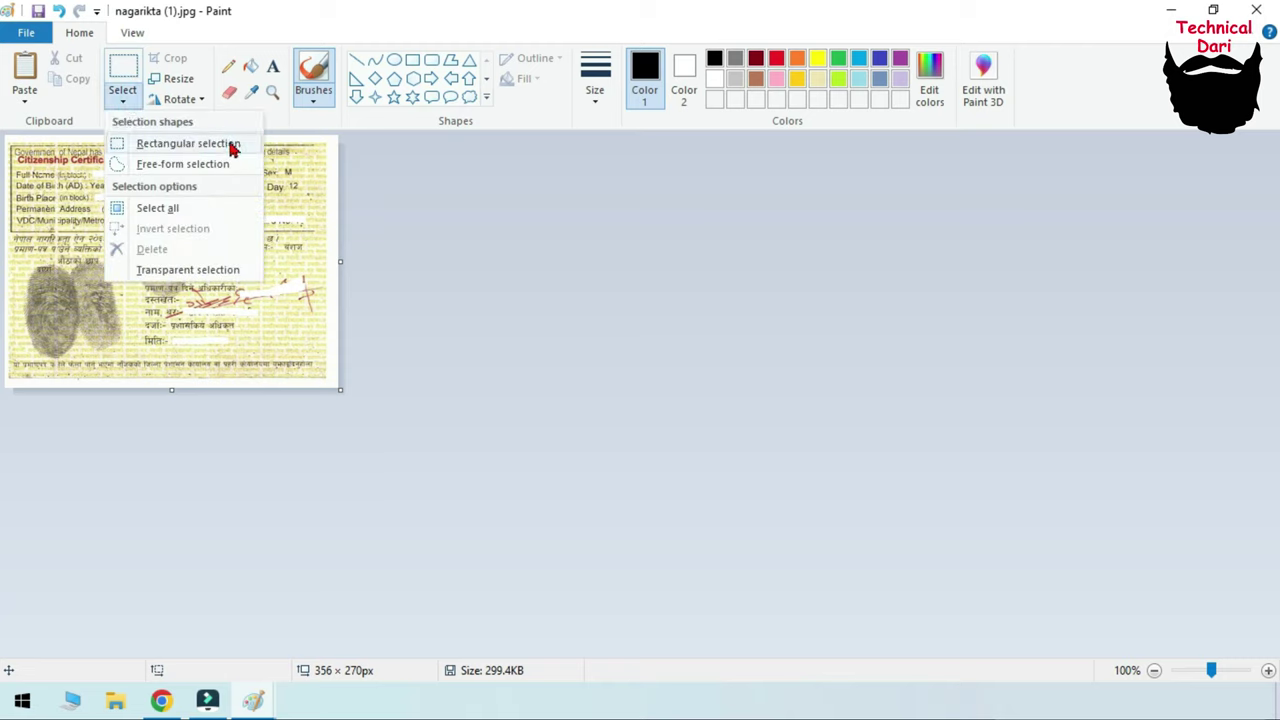
click(360, 243)
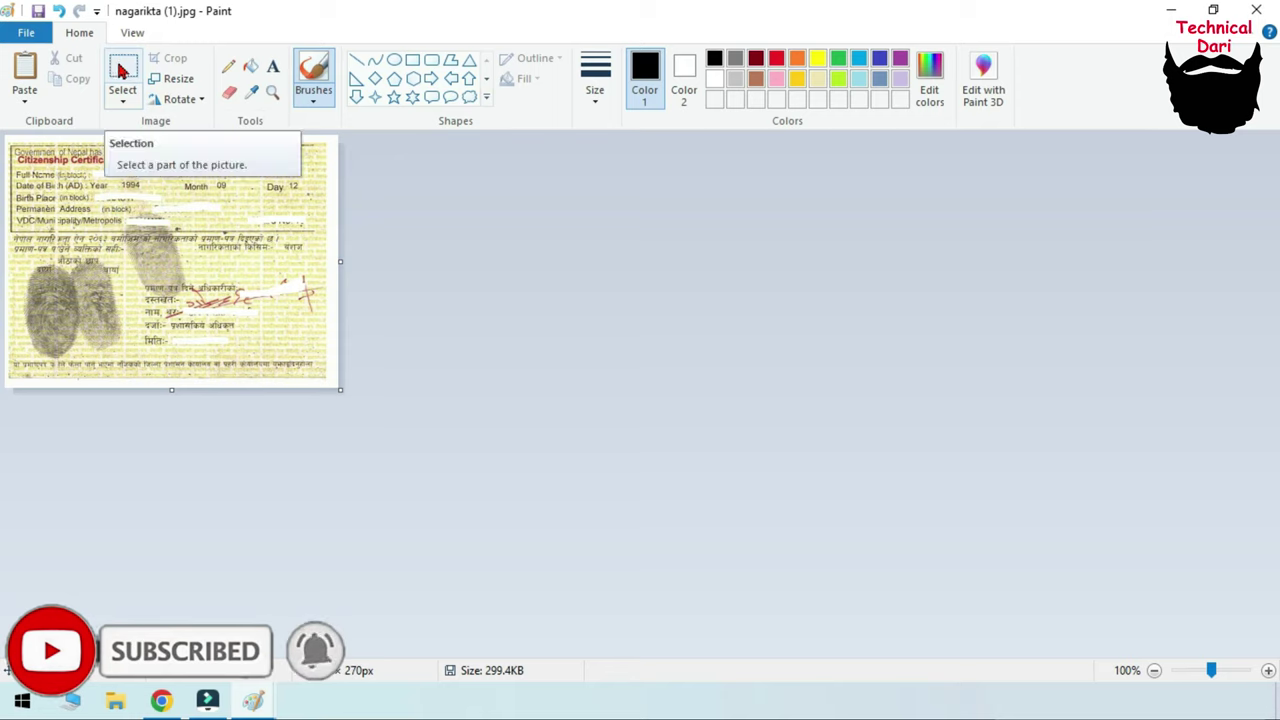
click(122, 97)
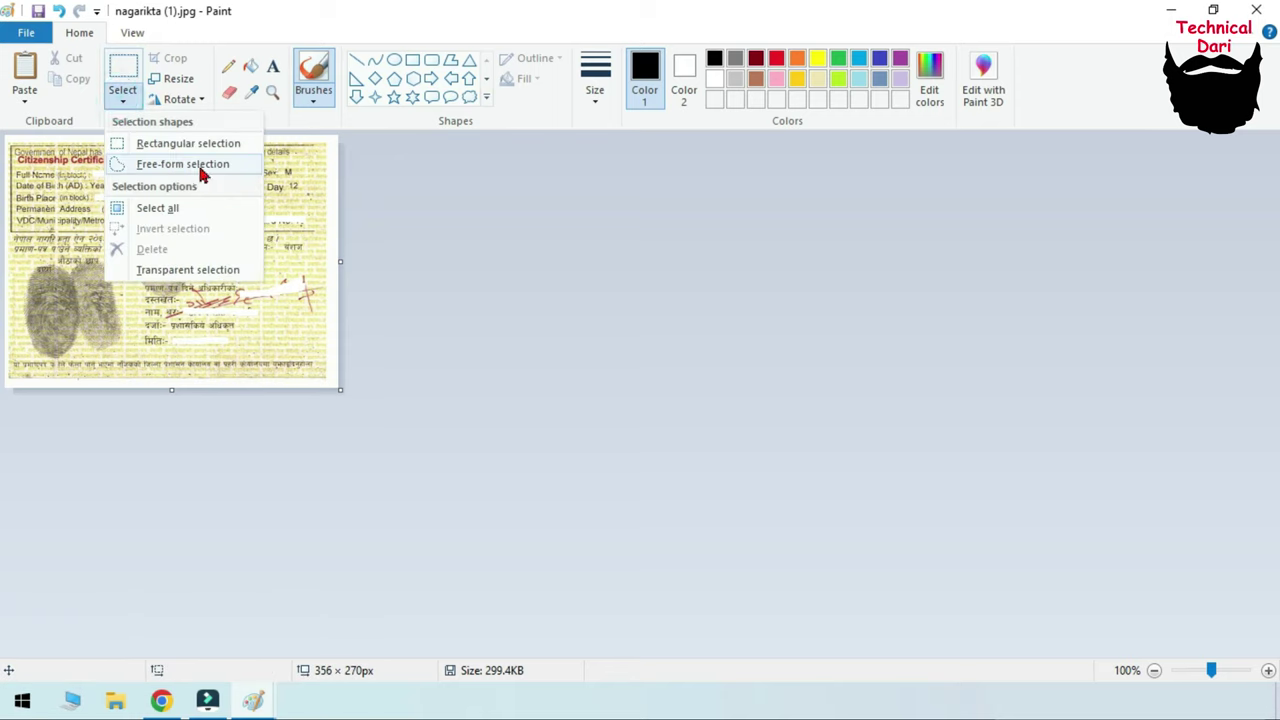
click(201, 173)
click(122, 103)
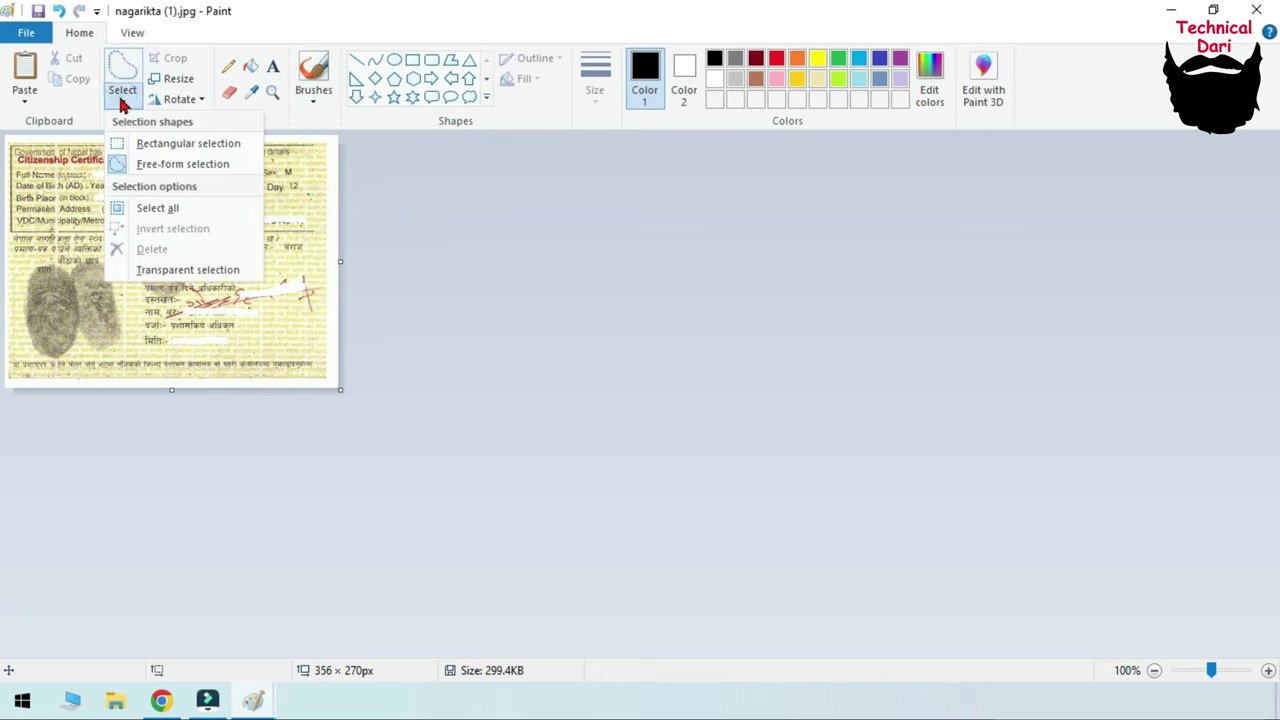
click(217, 145)
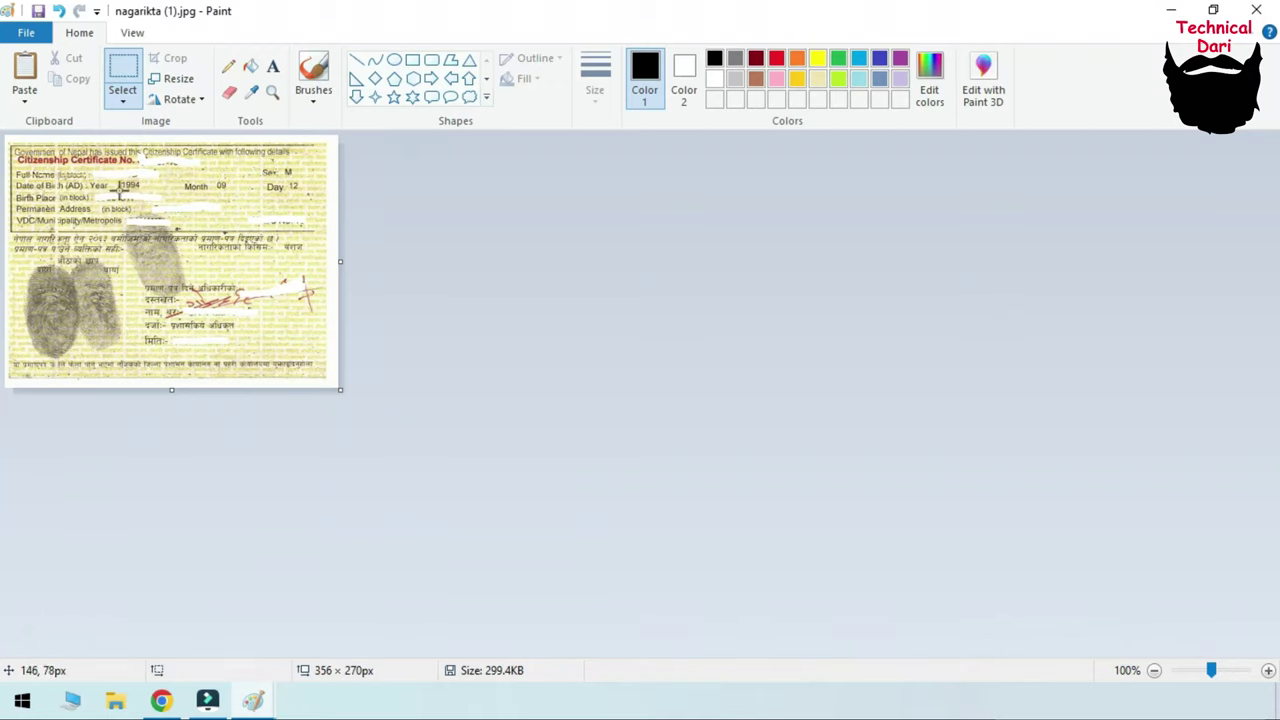
Select and copy a partial area of the back side, then clear the selection
drag(10, 142, 330, 378)
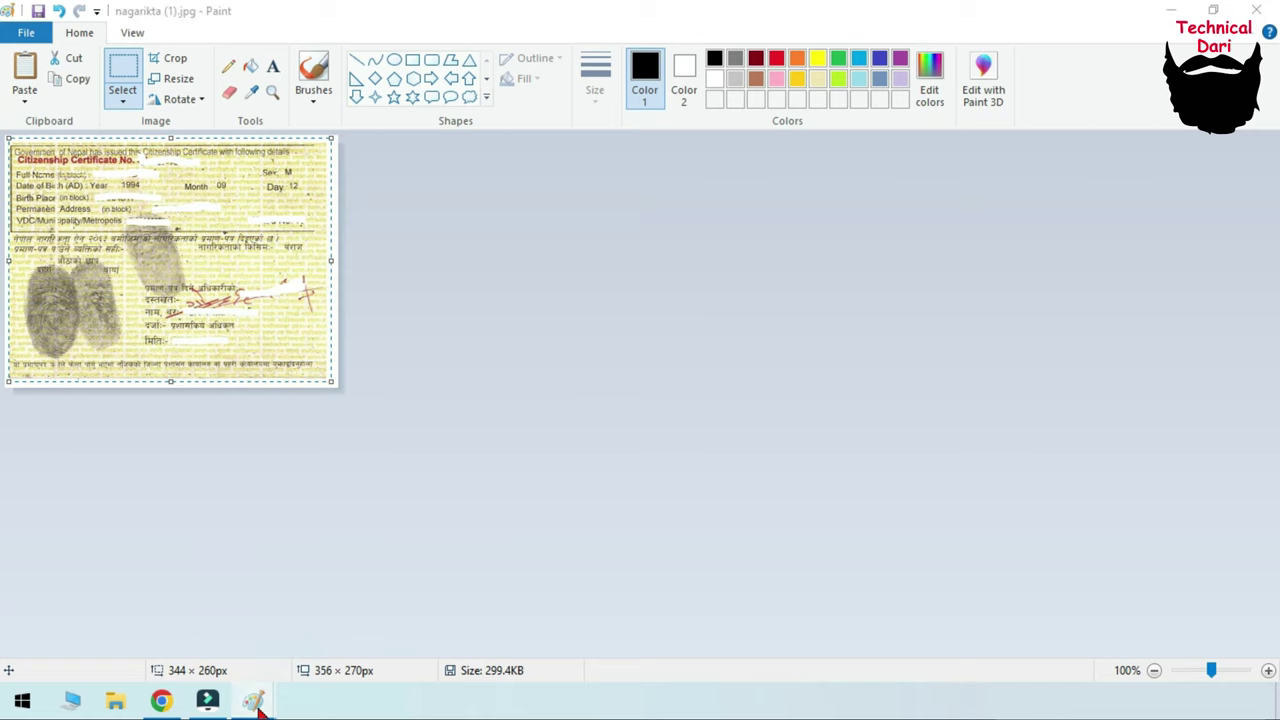
mouse_move(253, 701)
click(163, 588)
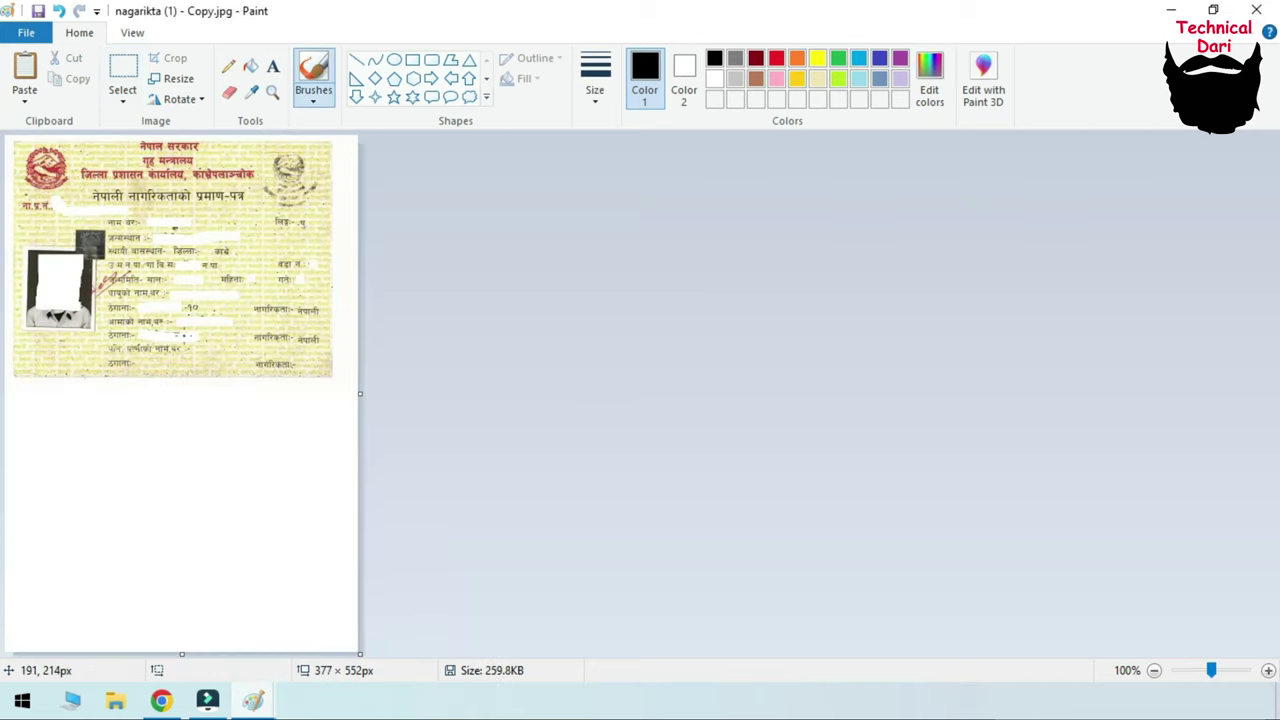
key(alt+Tab)
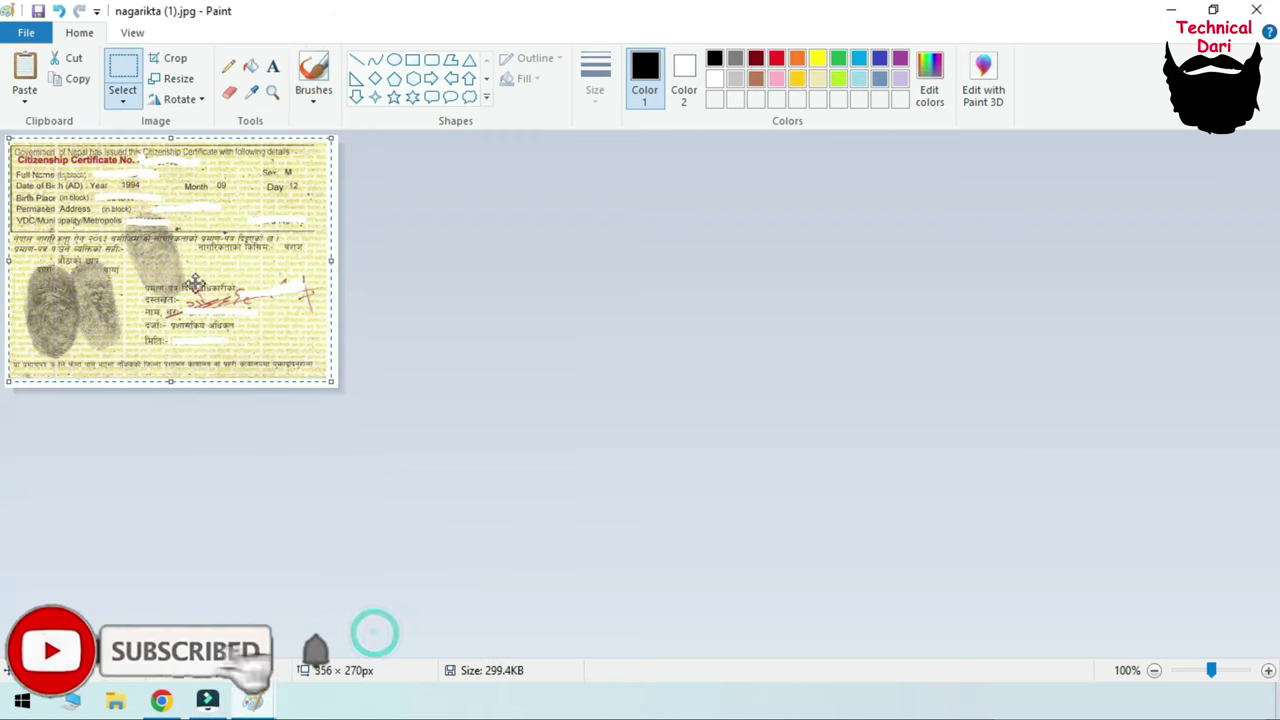
right_click(244, 205)
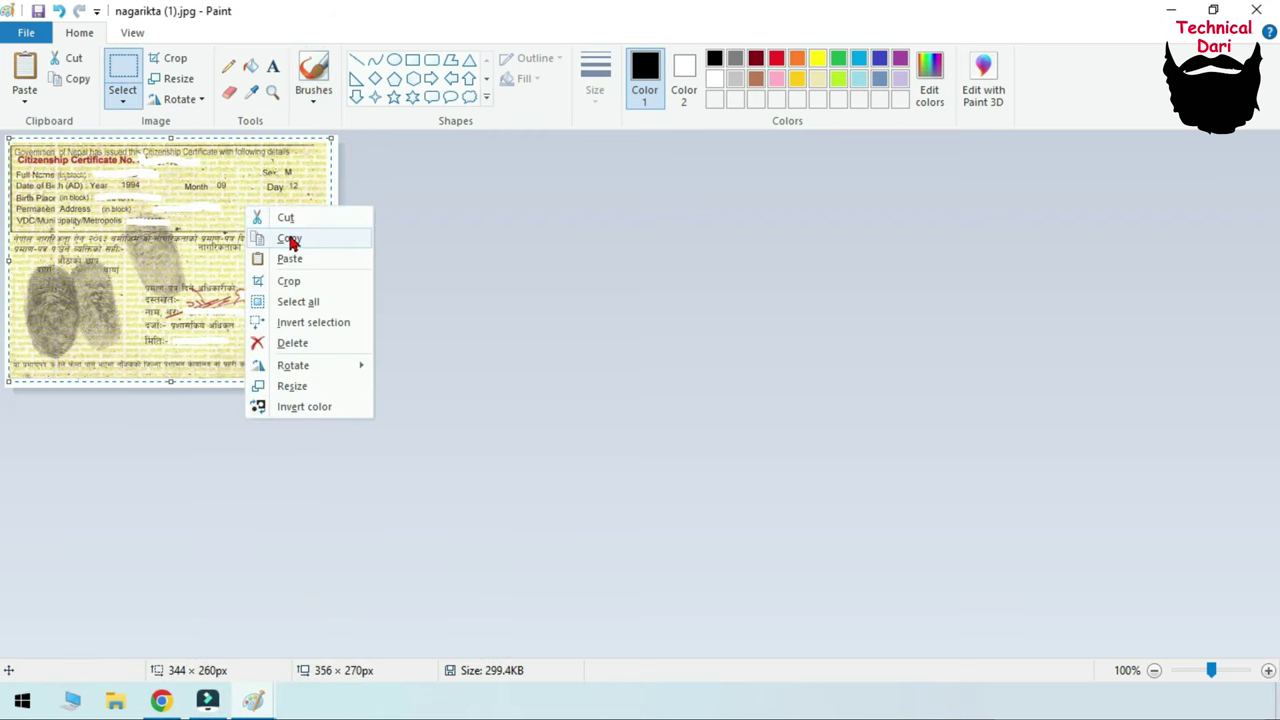
click(446, 276)
click(515, 326)
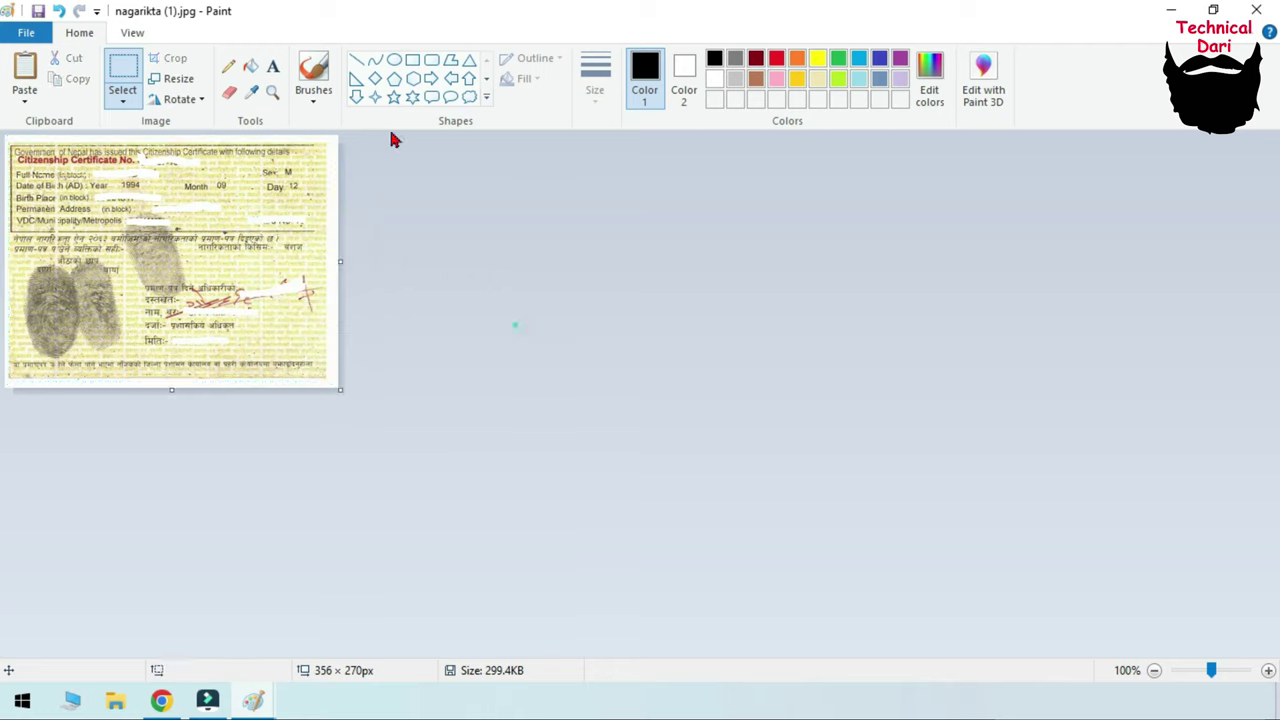
Copy a 347 × 261px rectangular selection of the certificate's back side
click(123, 101)
click(157, 143)
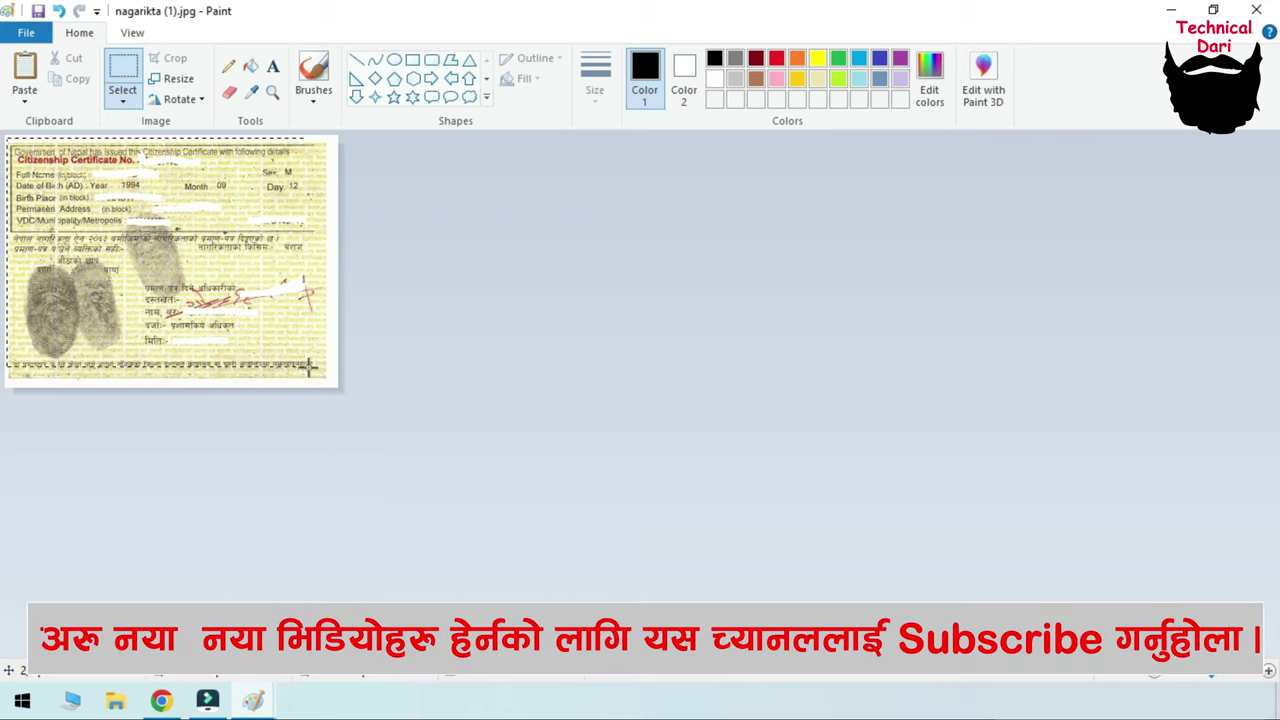
drag(336, 378, 333, 380)
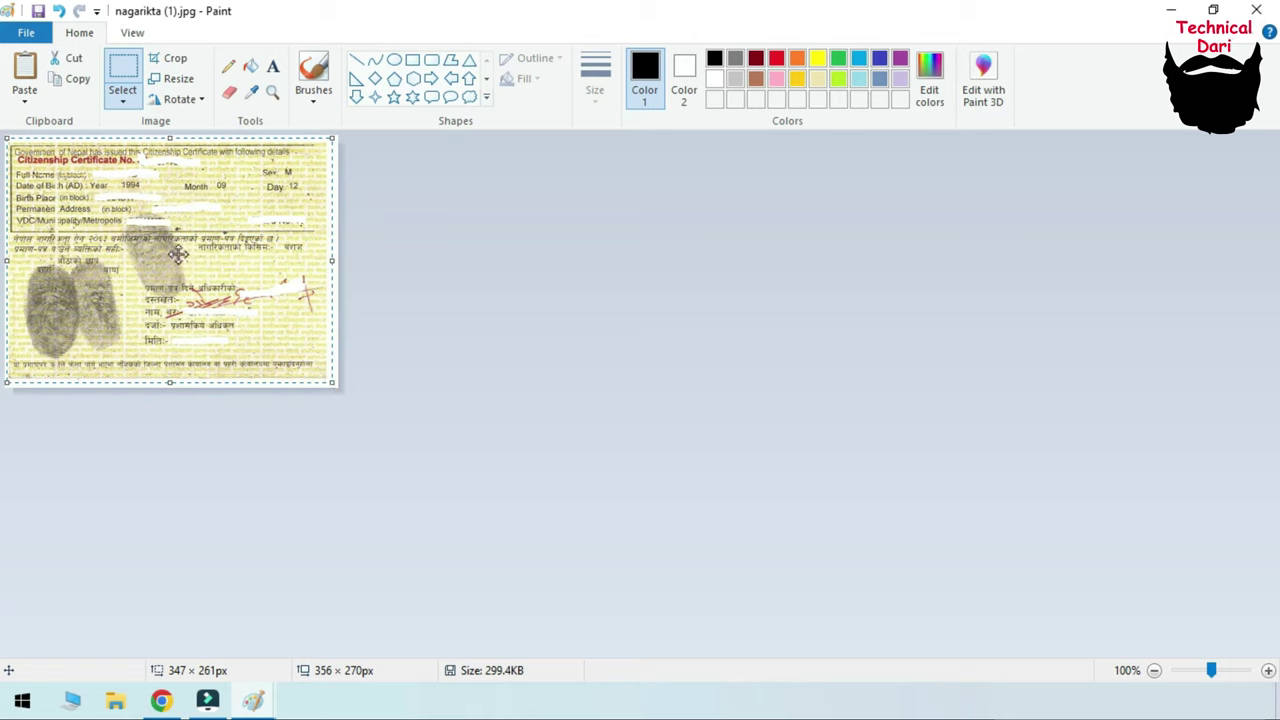
right_click(206, 226)
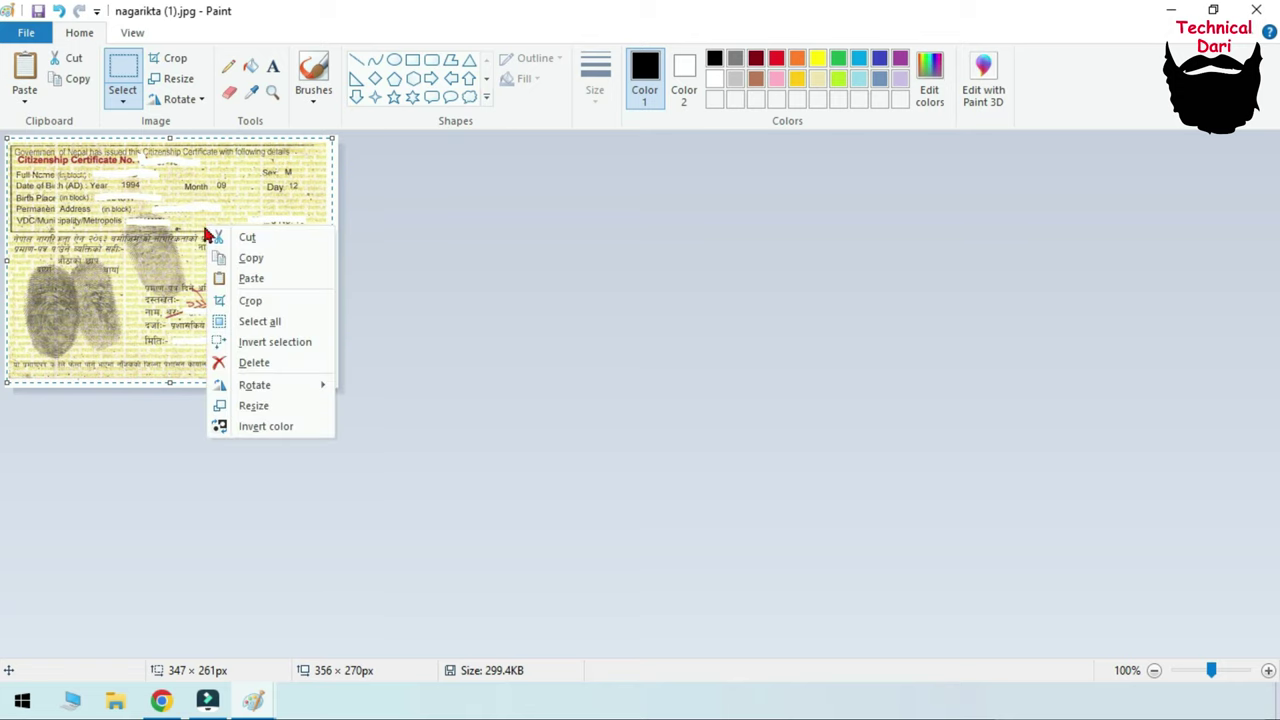
click(250, 262)
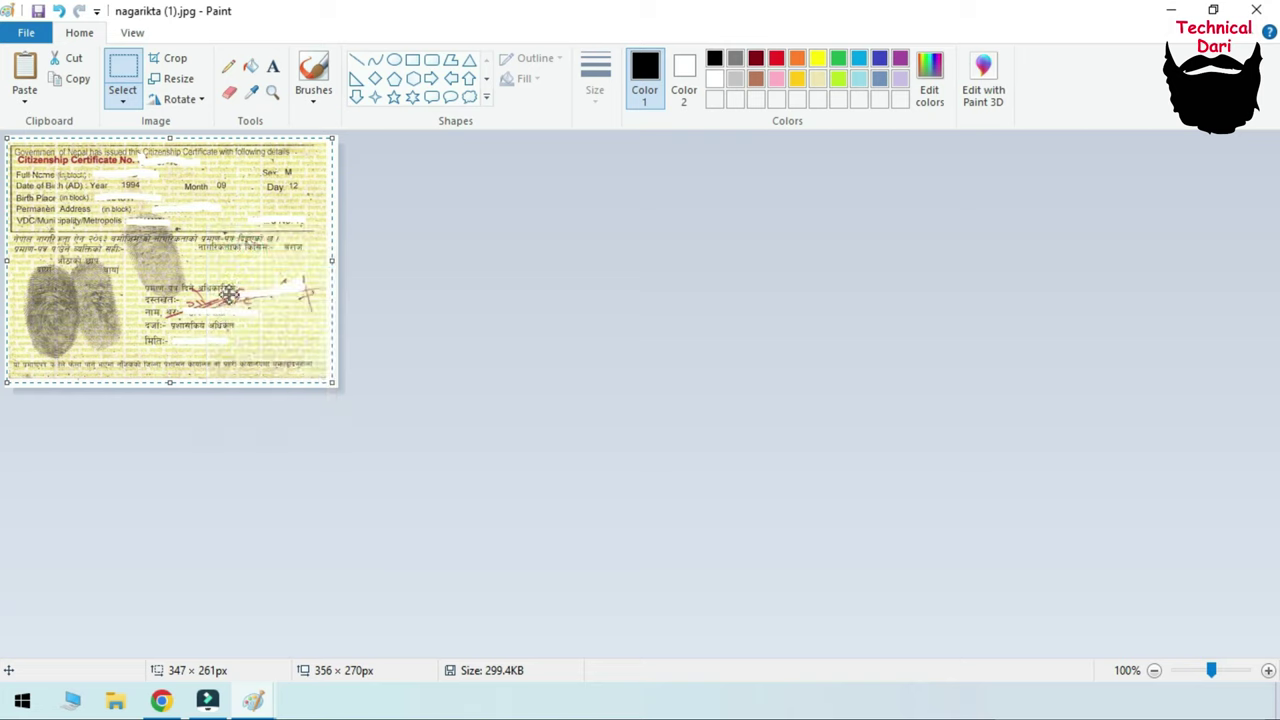
click(258, 708)
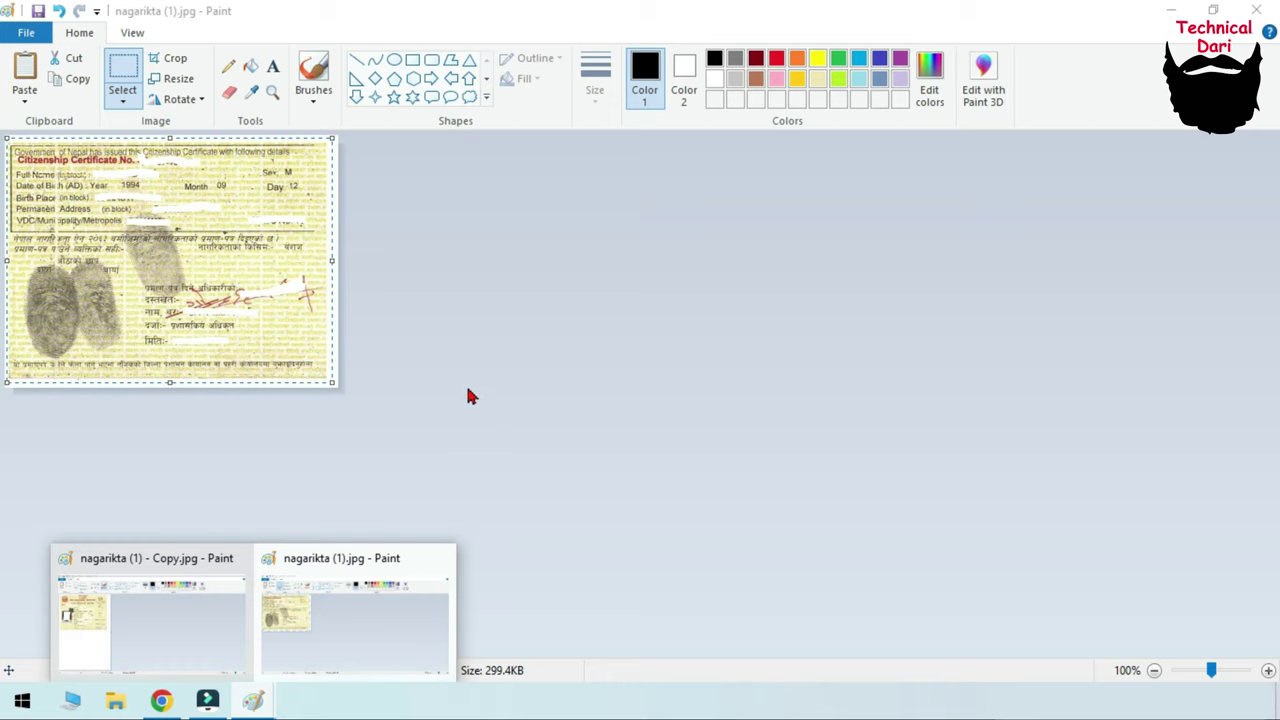
Paste the back side onto the front-side canvas, then undo that paste
click(151, 620)
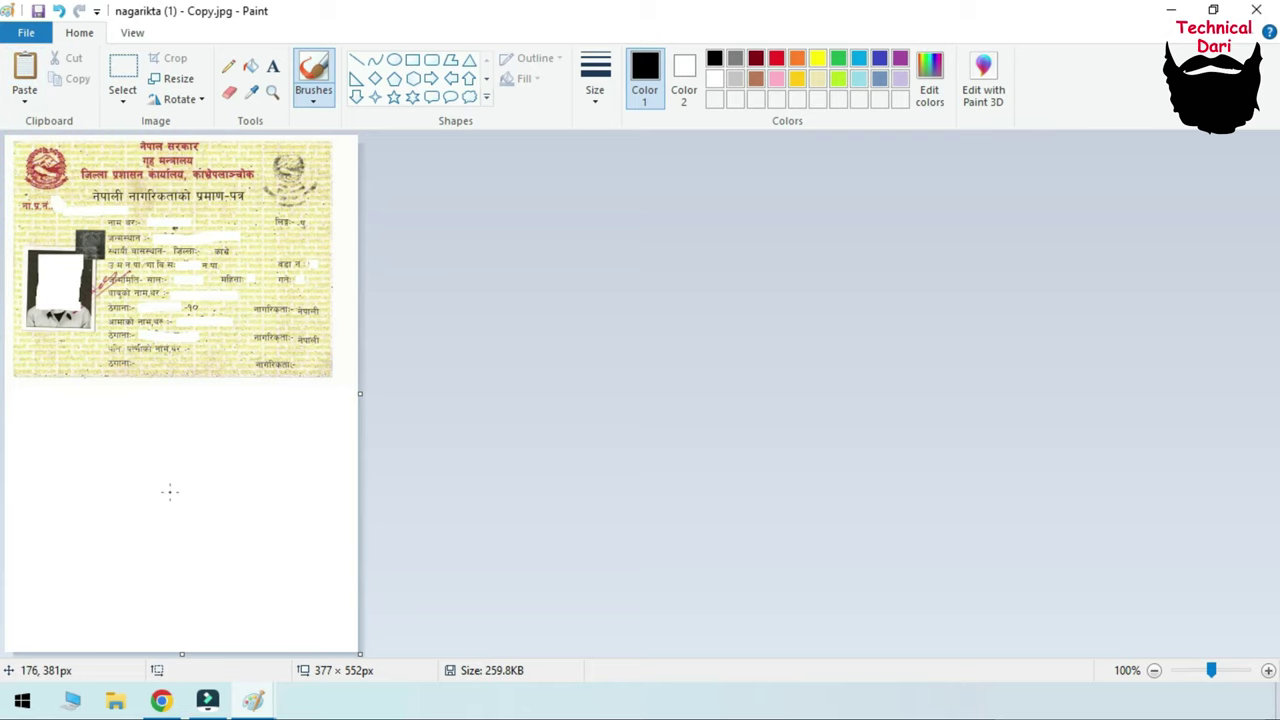
click(24, 75)
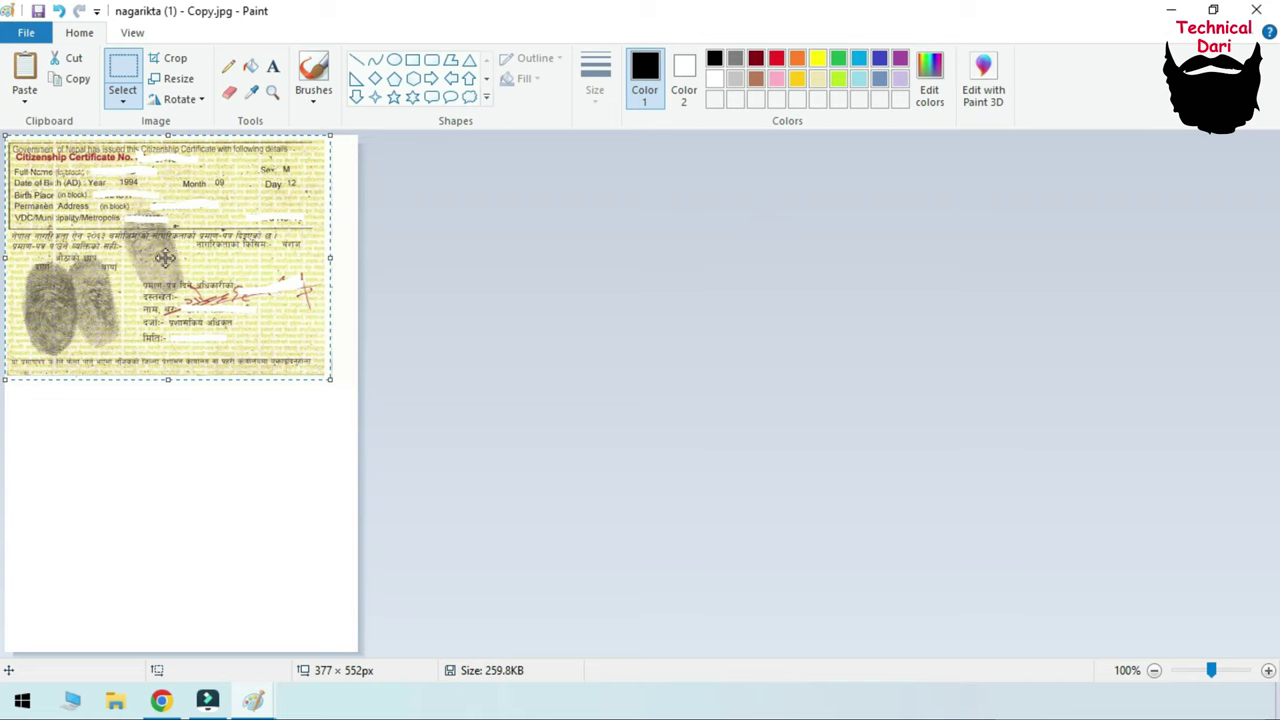
click(533, 321)
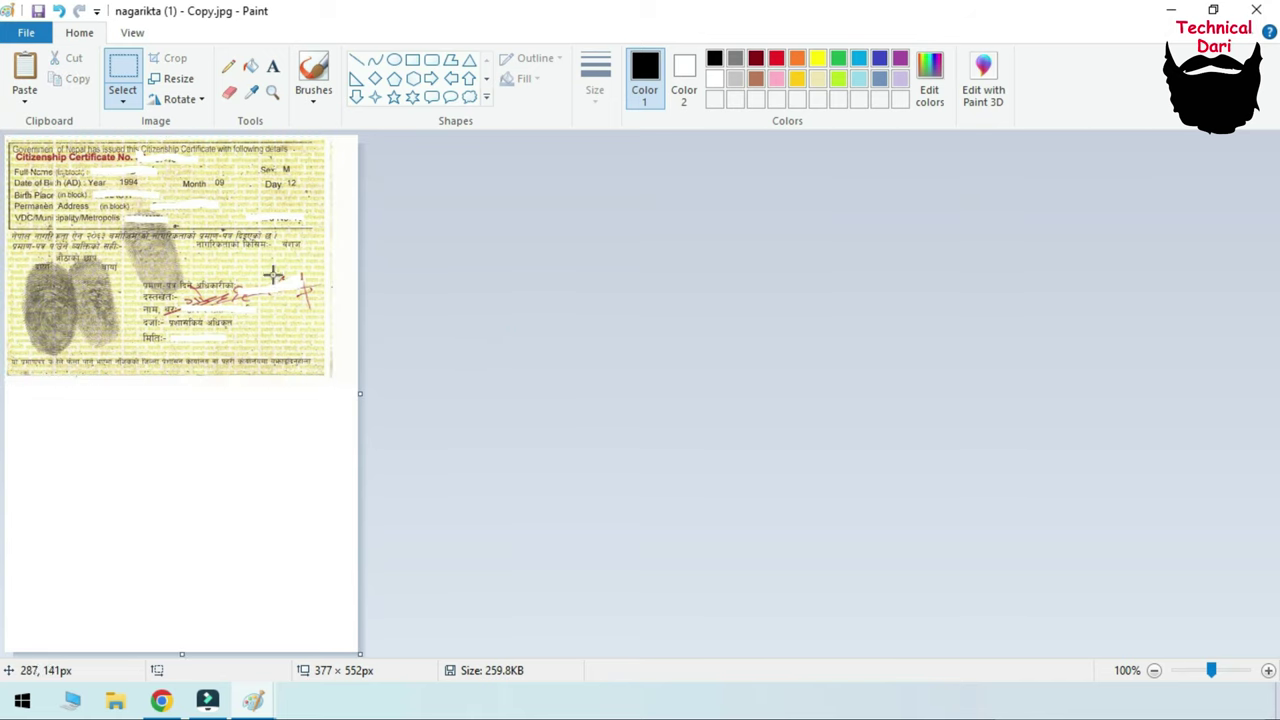
key(ctrl+z)
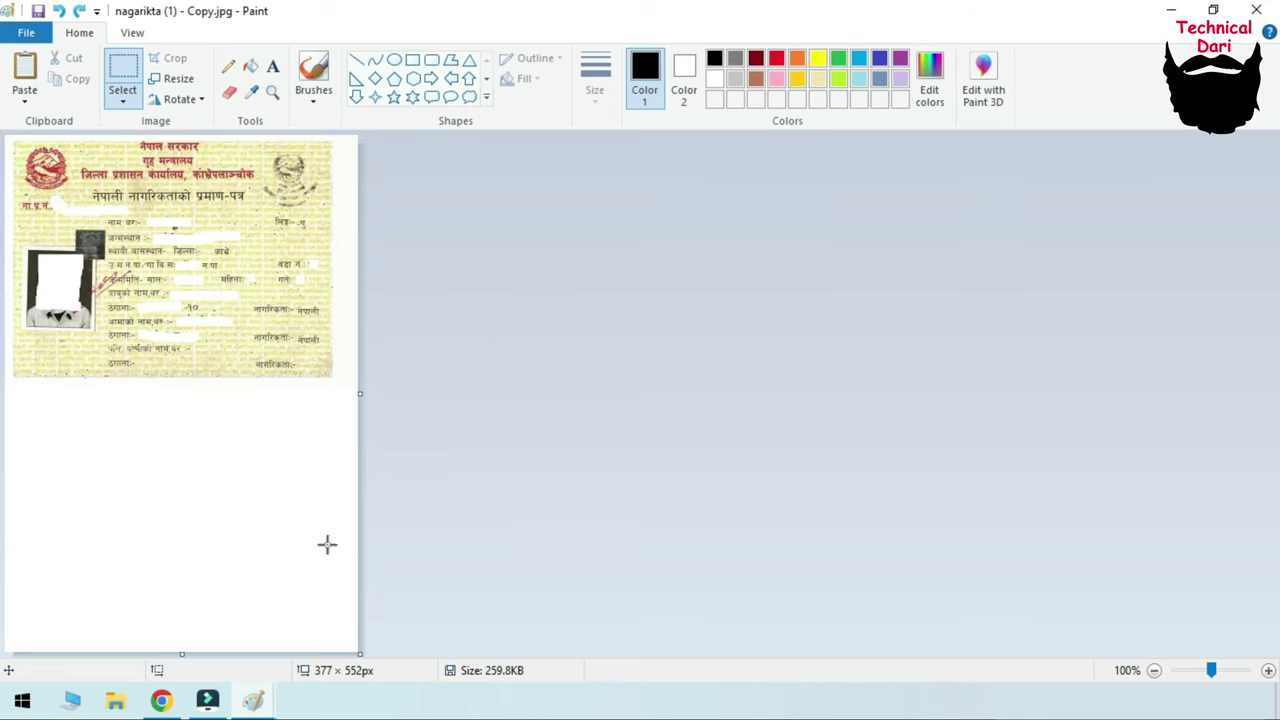
Recopy the back side, paste it onto the tall canvas, and place it below the front
click(403, 620)
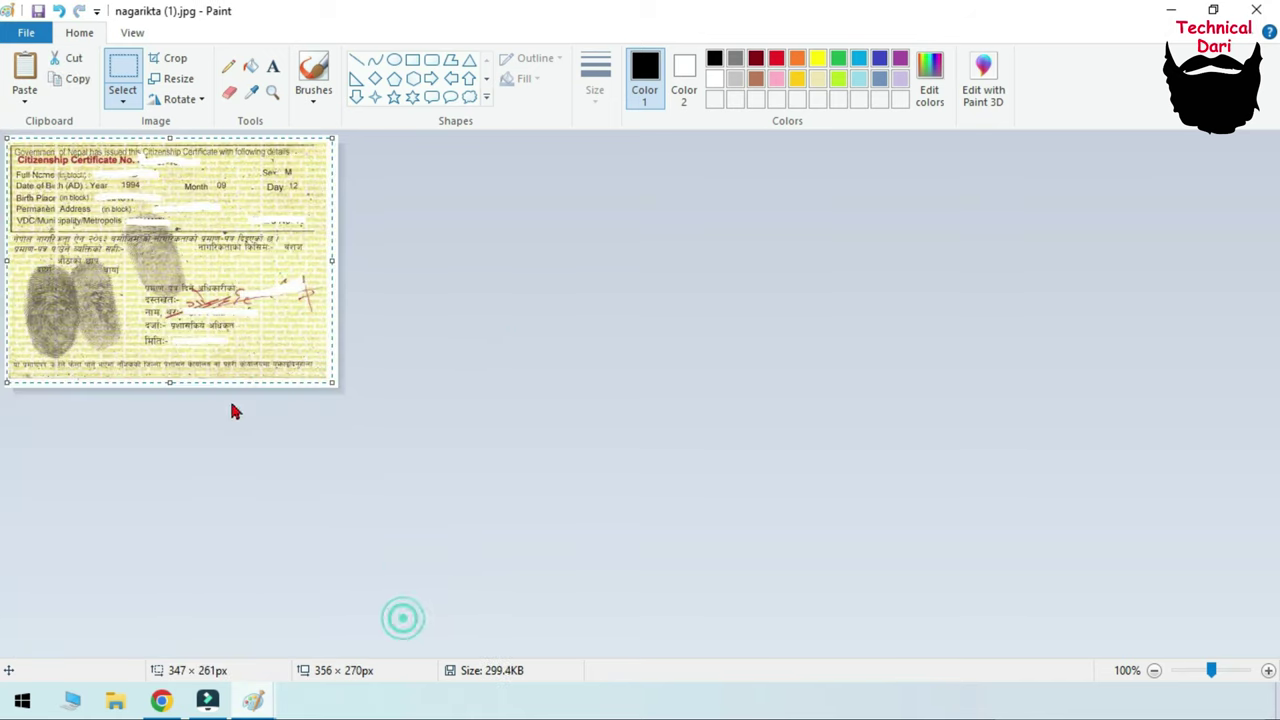
right_click(216, 272)
click(264, 302)
click(101, 585)
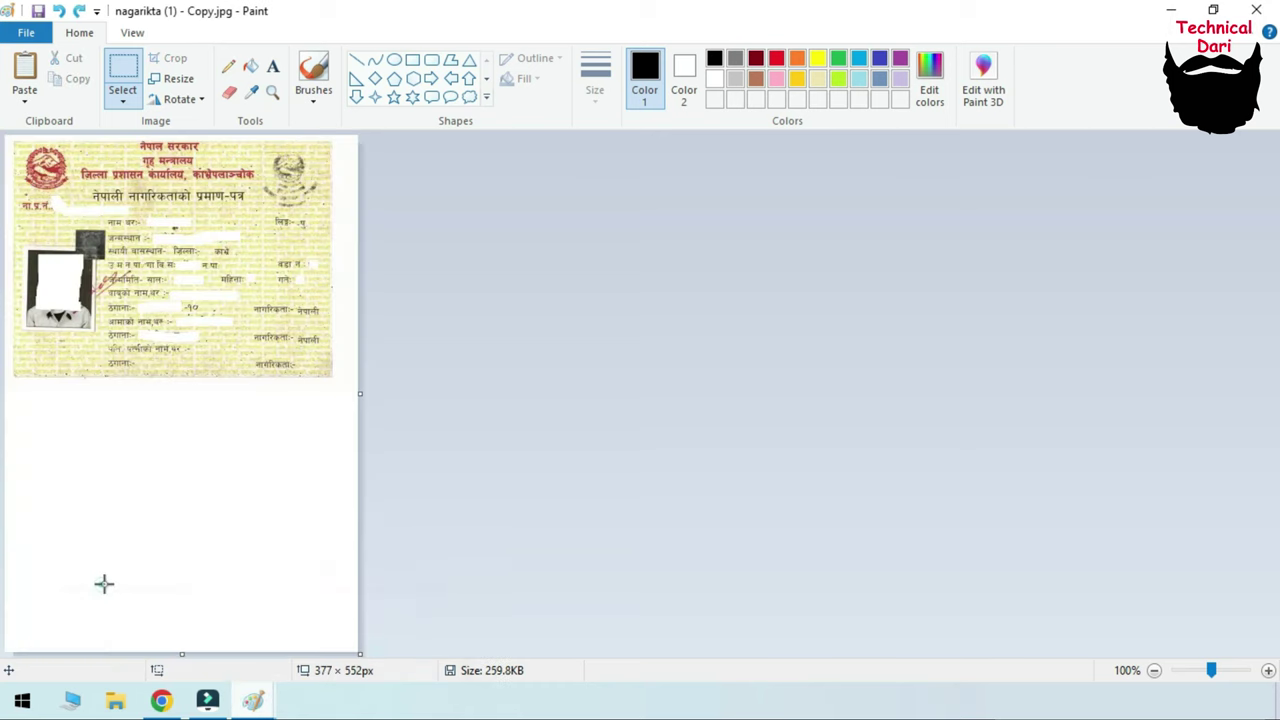
click(24, 72)
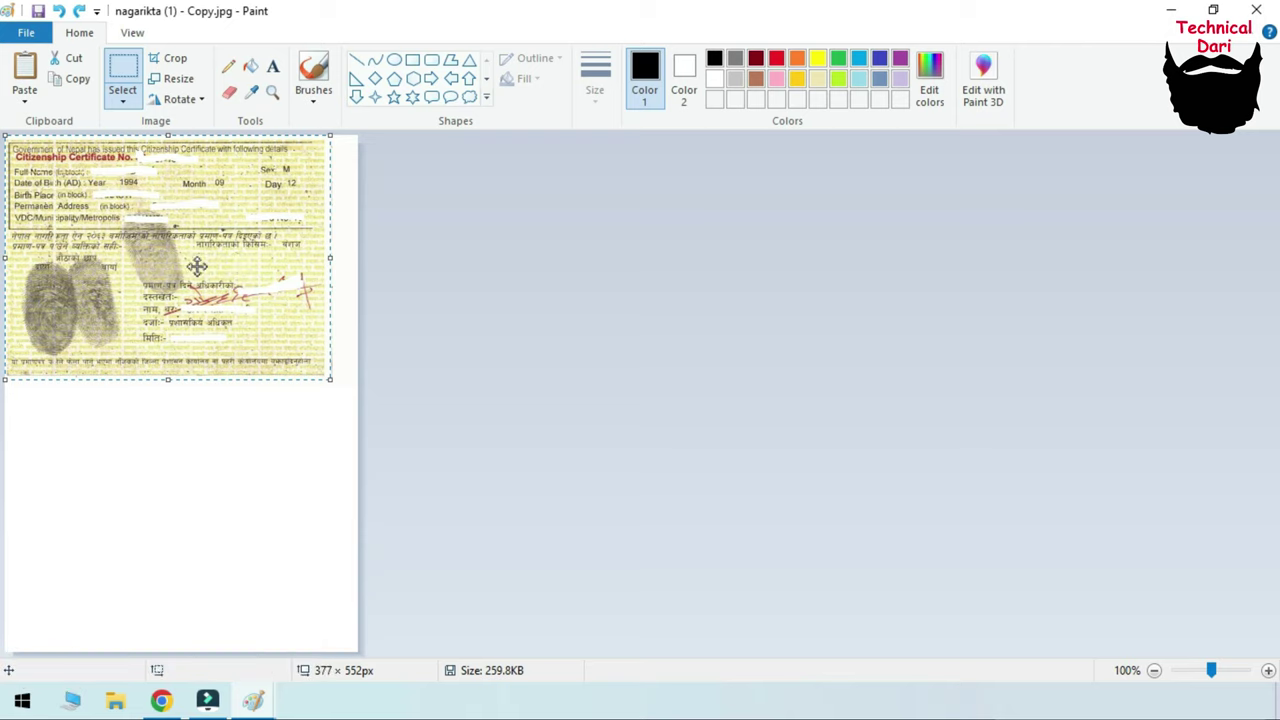
click(183, 240)
drag(183, 240, 195, 499)
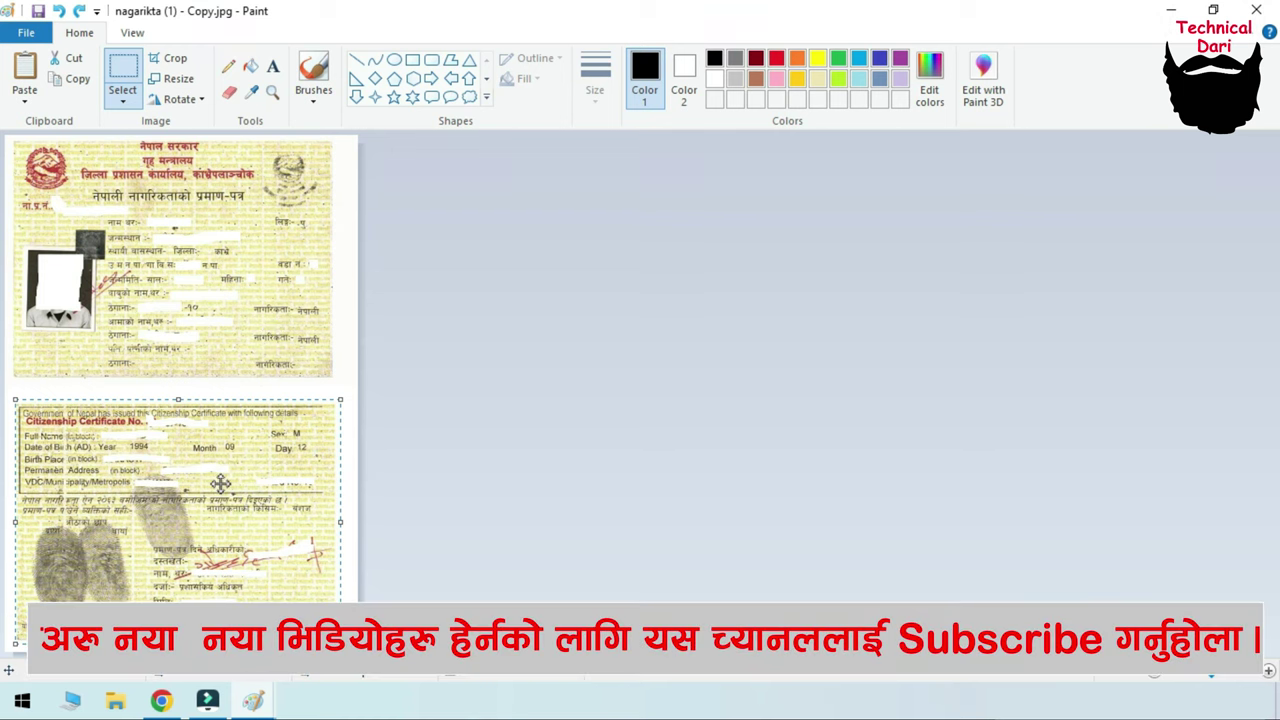
click(566, 406)
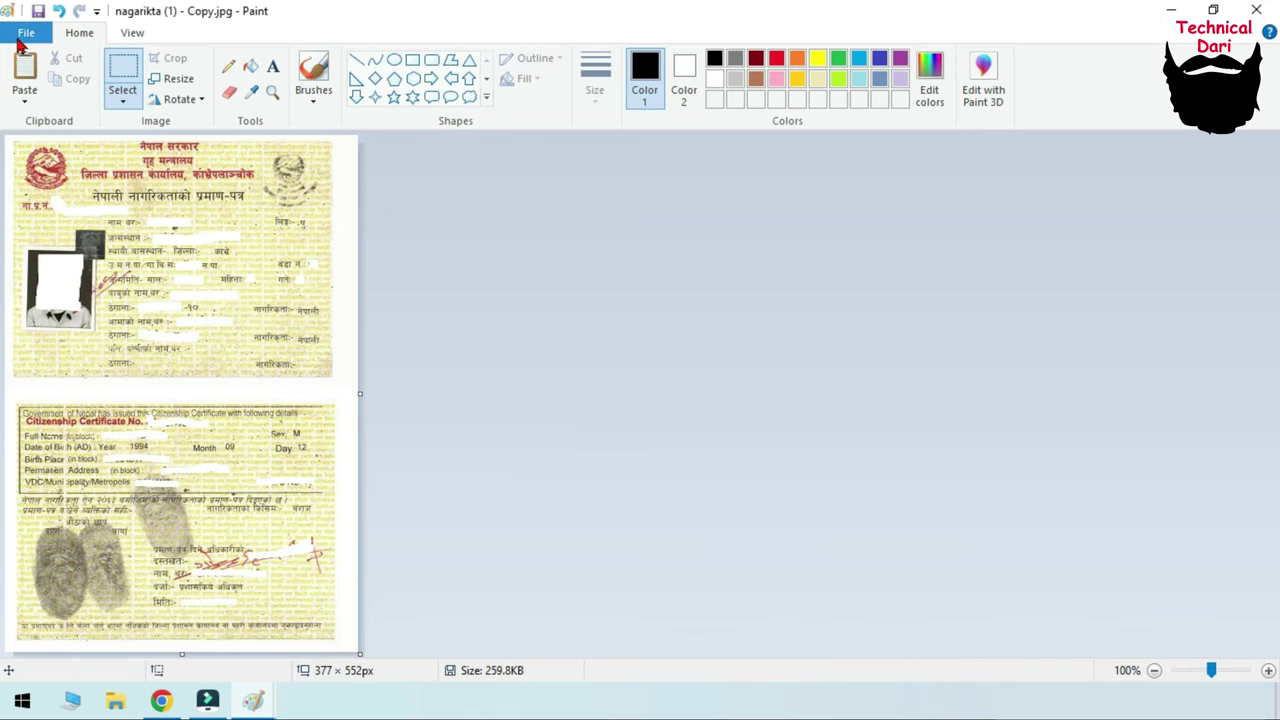
Start Save as in Documents with the file name 123
click(22, 36)
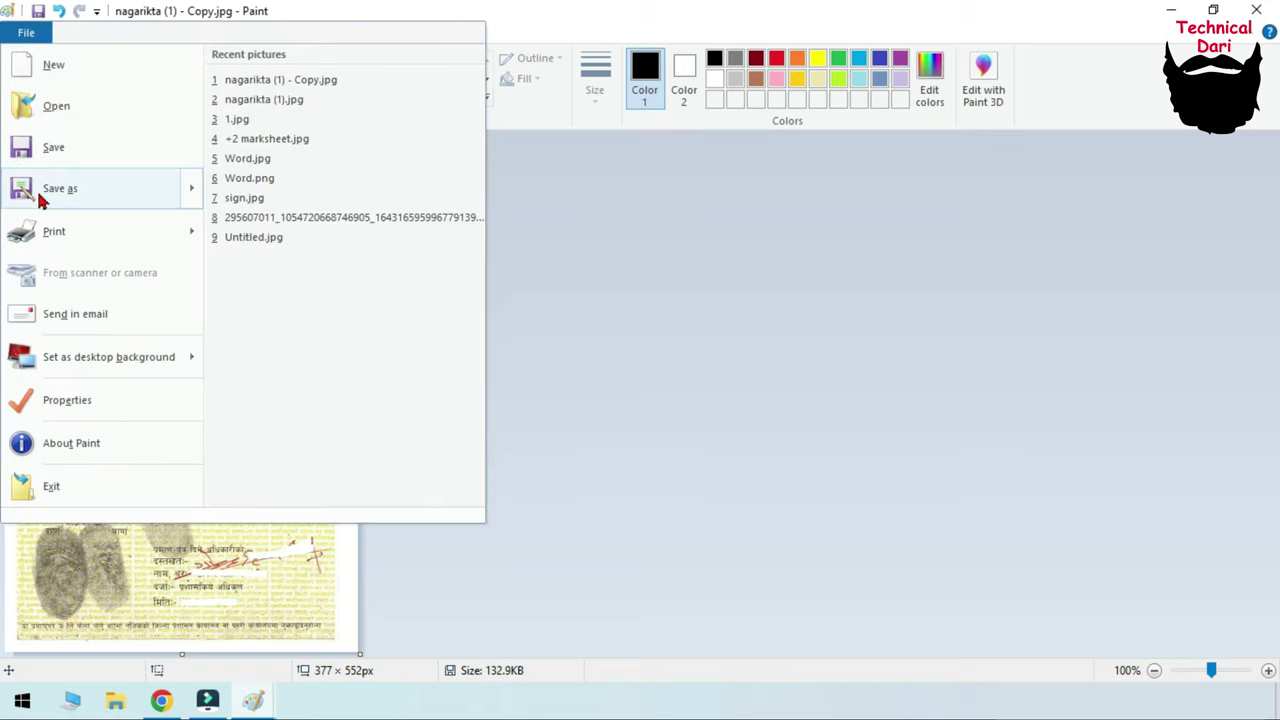
click(85, 193)
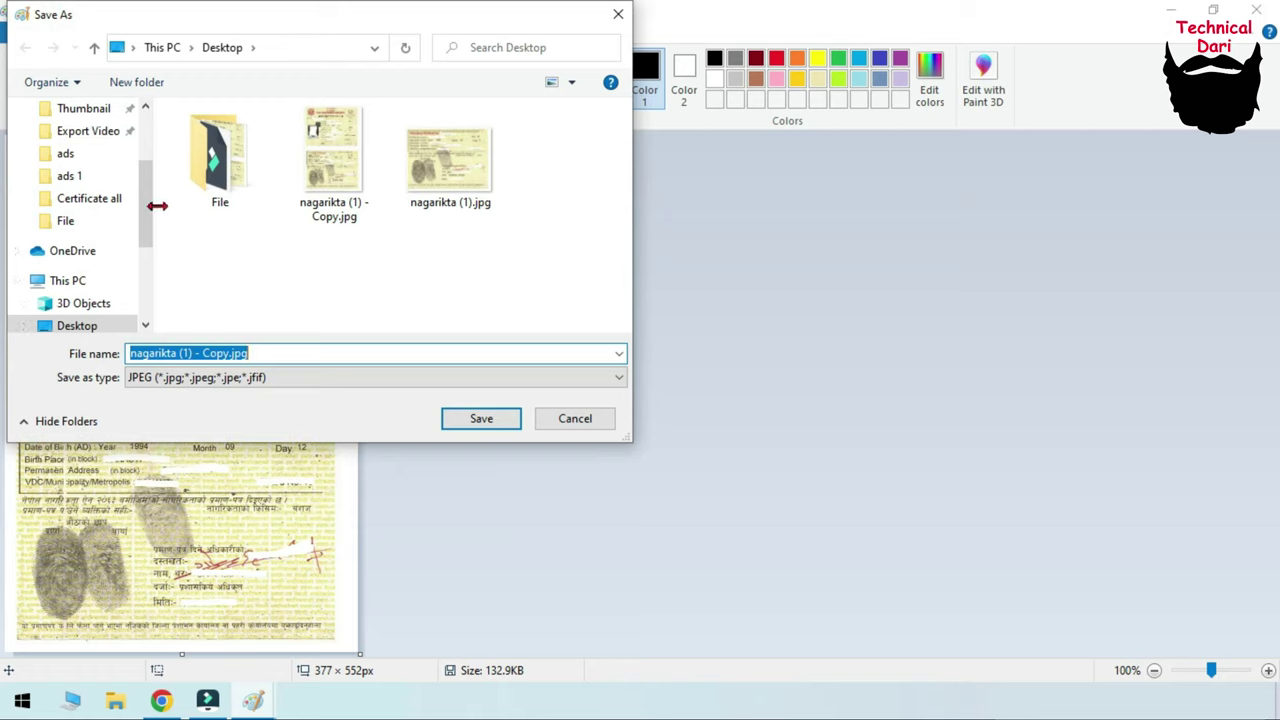
drag(151, 200, 142, 244)
click(98, 237)
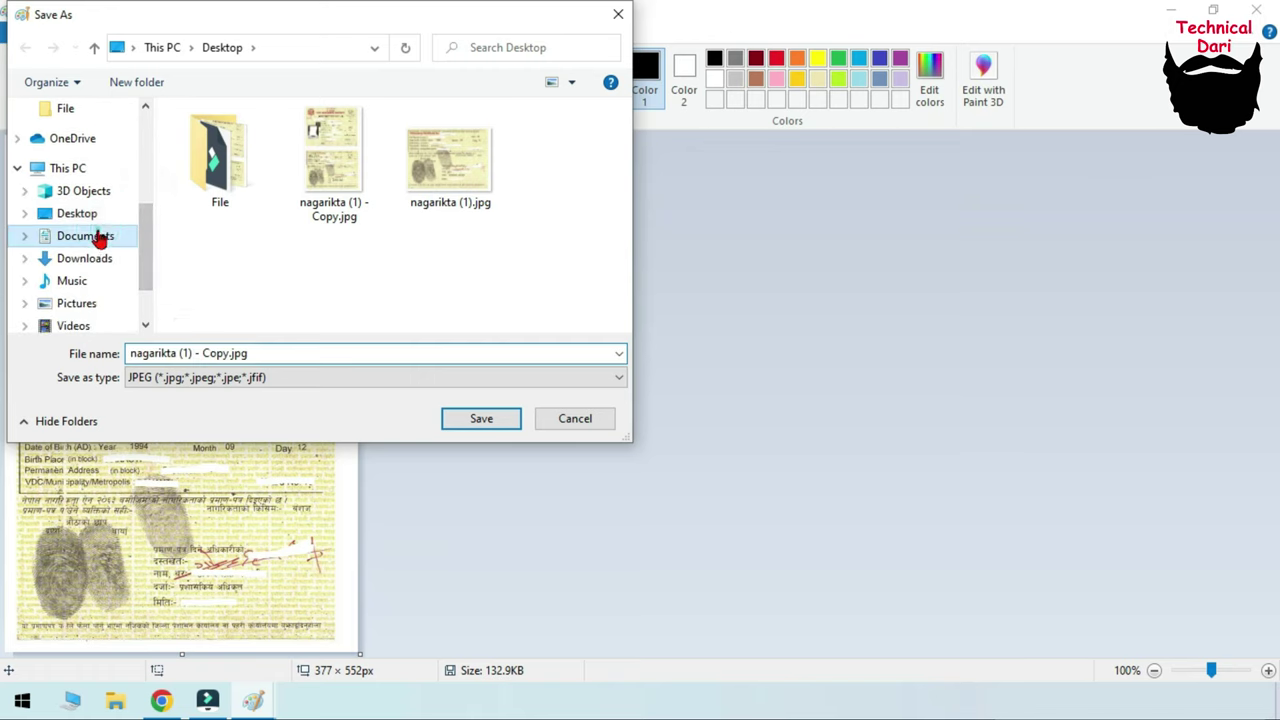
triple_click(240, 352)
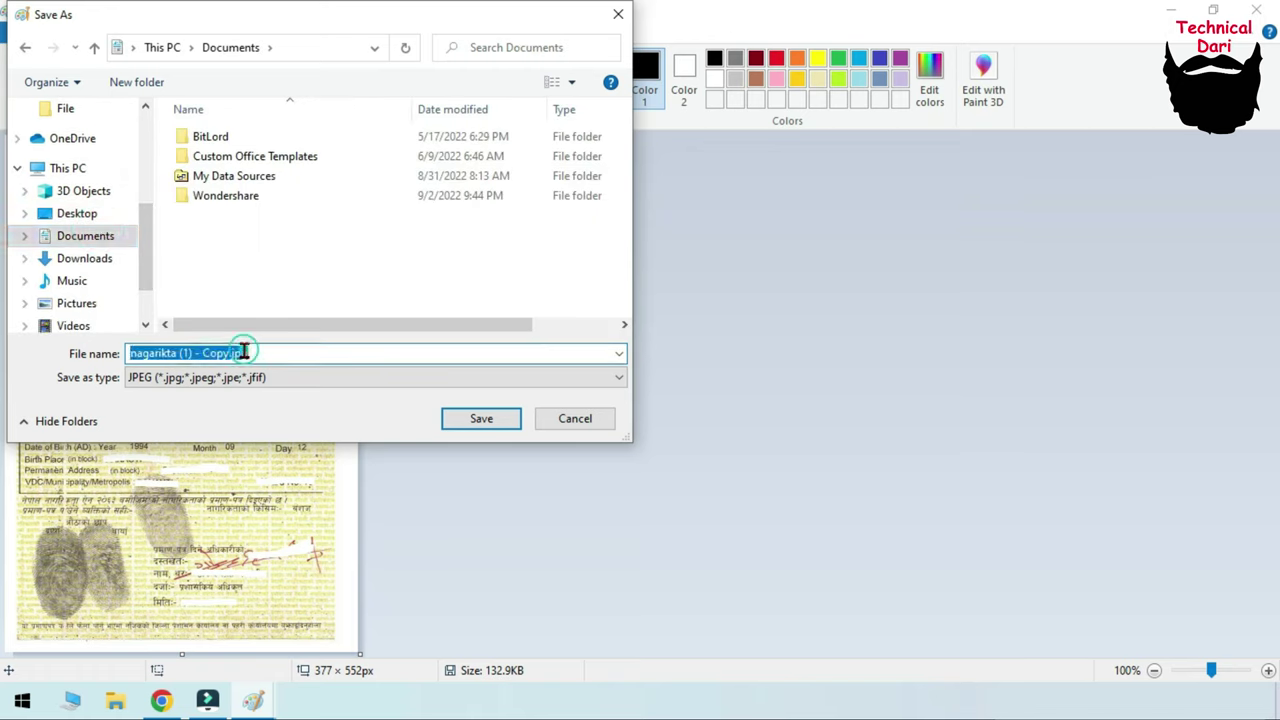
text(123)
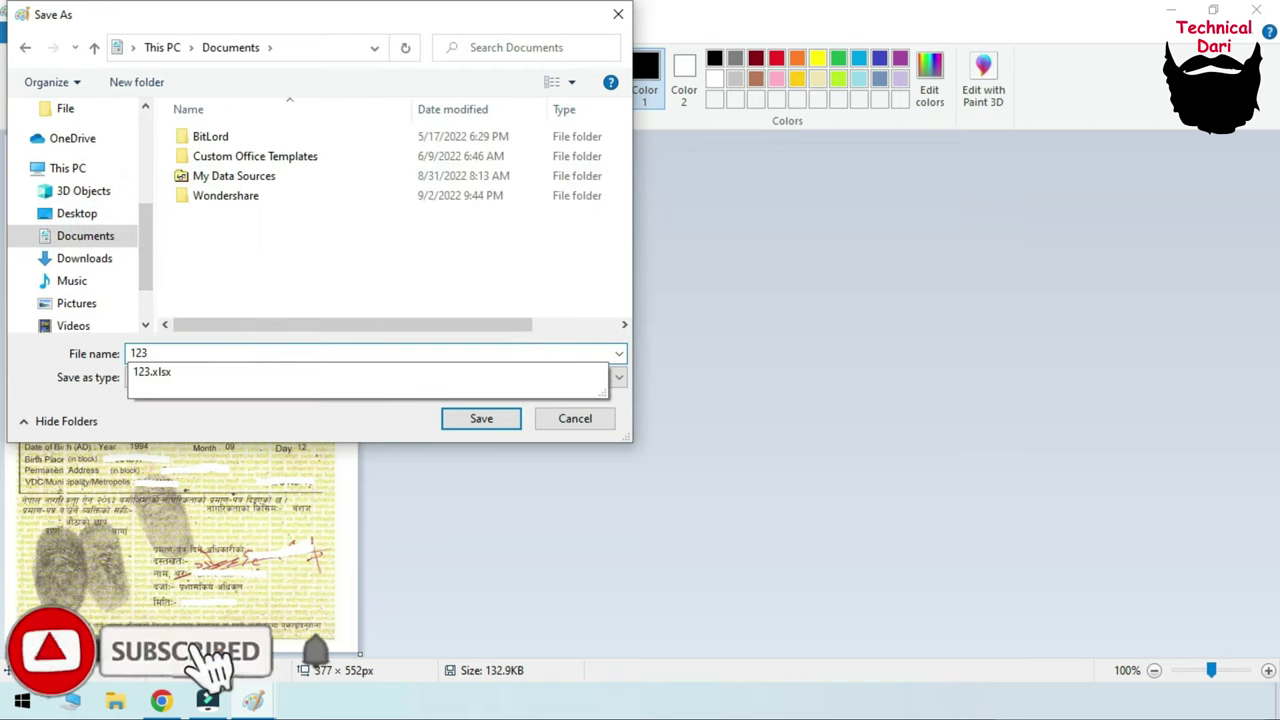
Save as 123.jpg in JPEG format, then close Paint without saving the other image
click(320, 243)
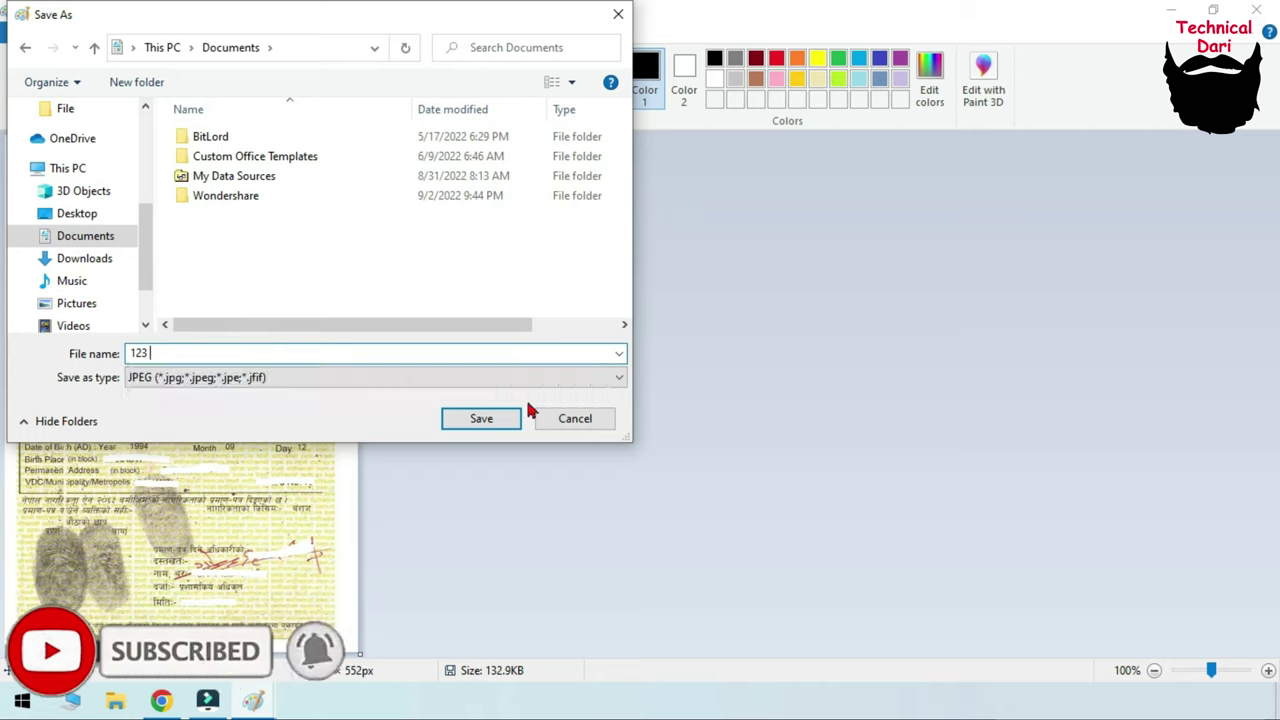
click(160, 384)
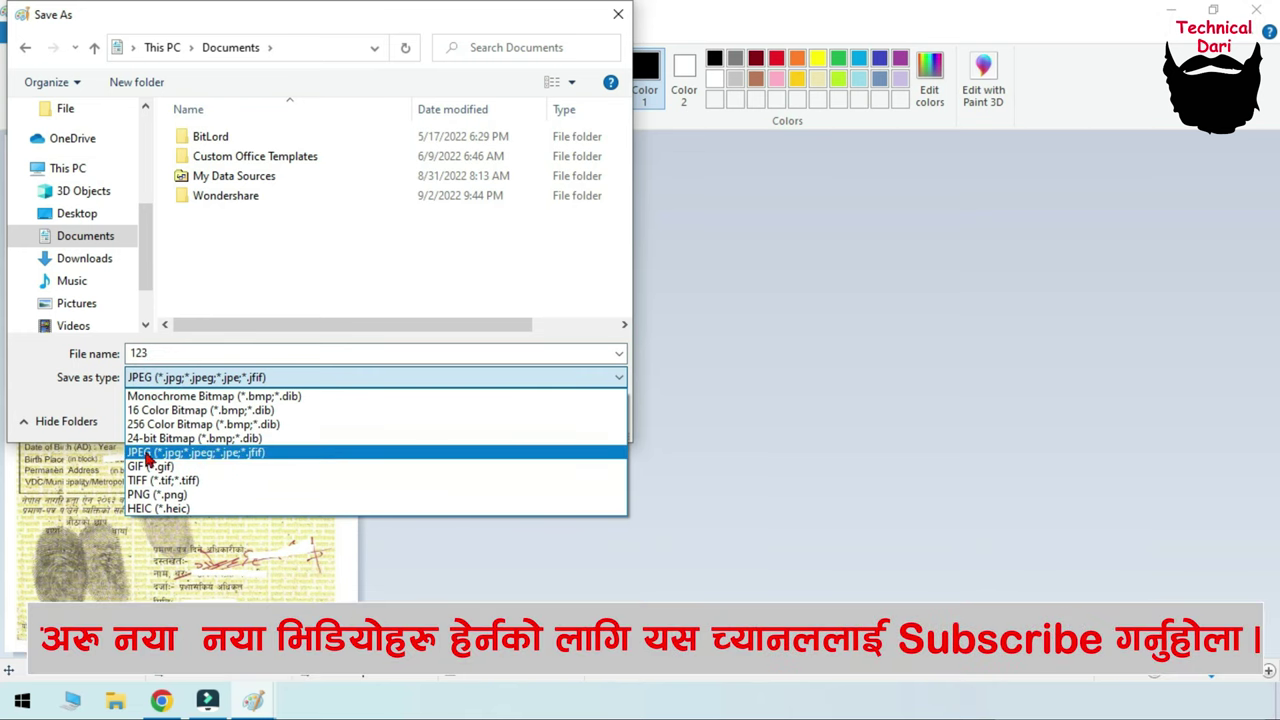
click(168, 456)
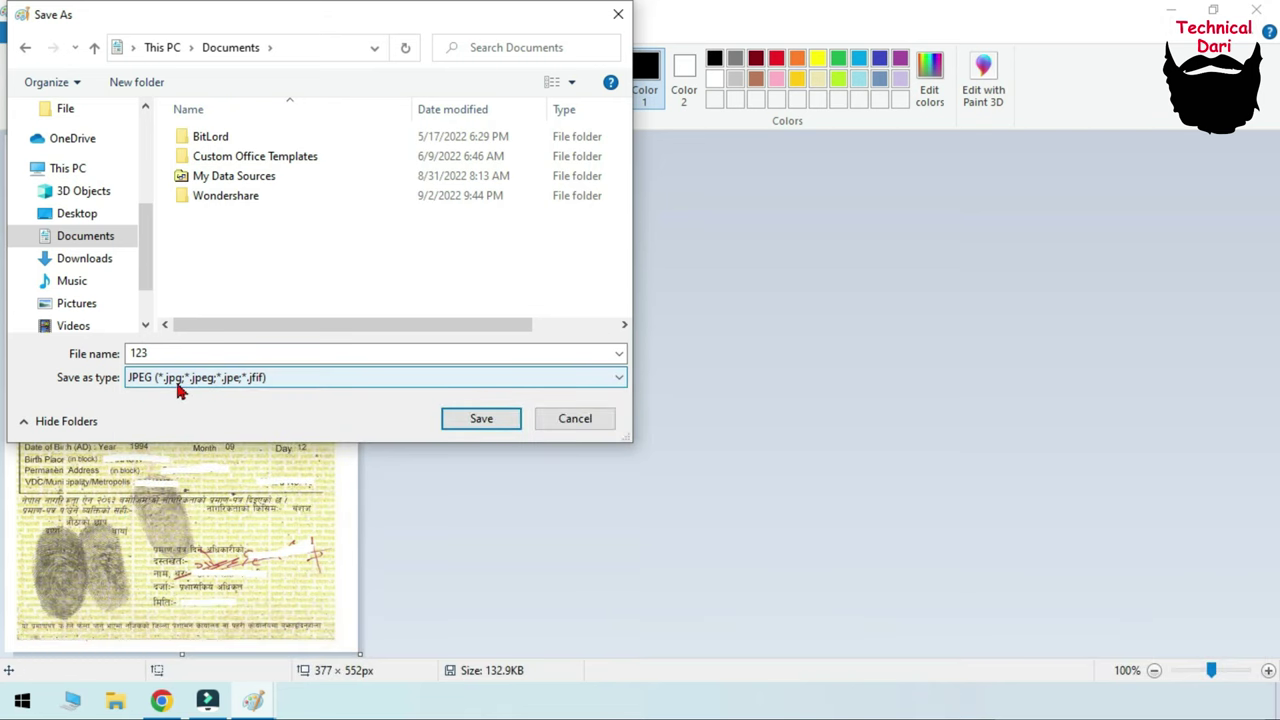
click(152, 384)
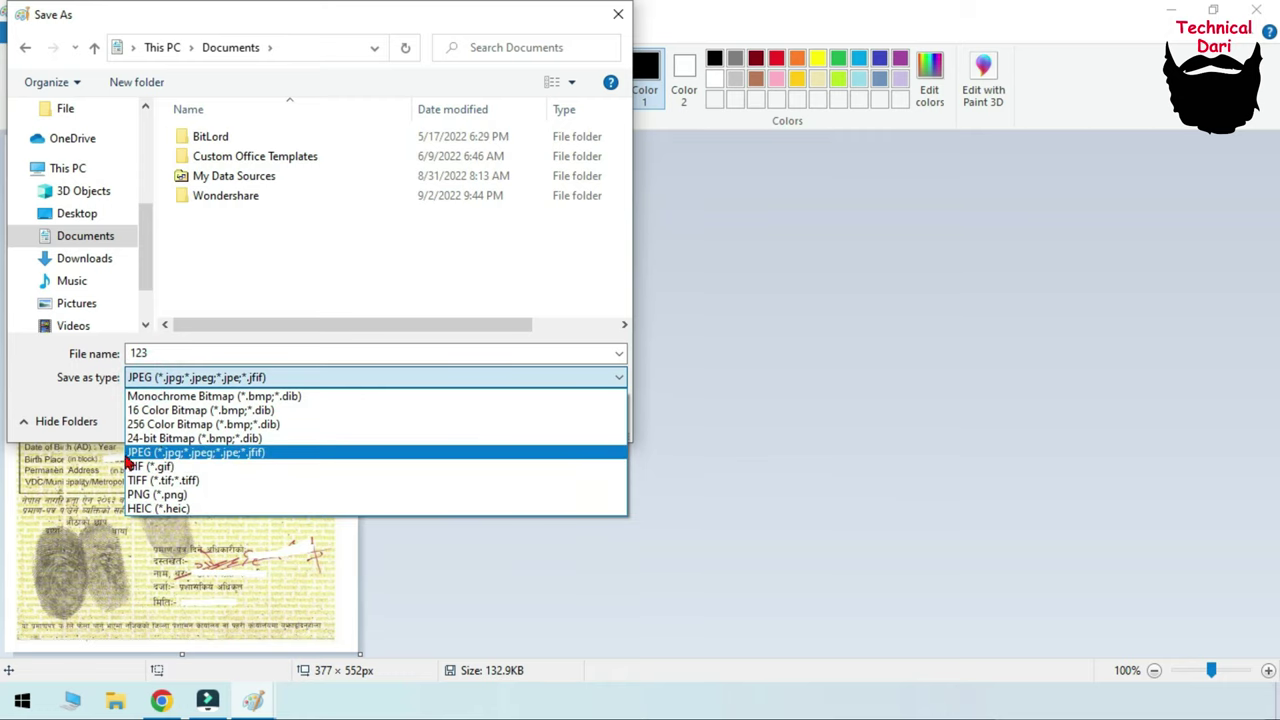
click(153, 456)
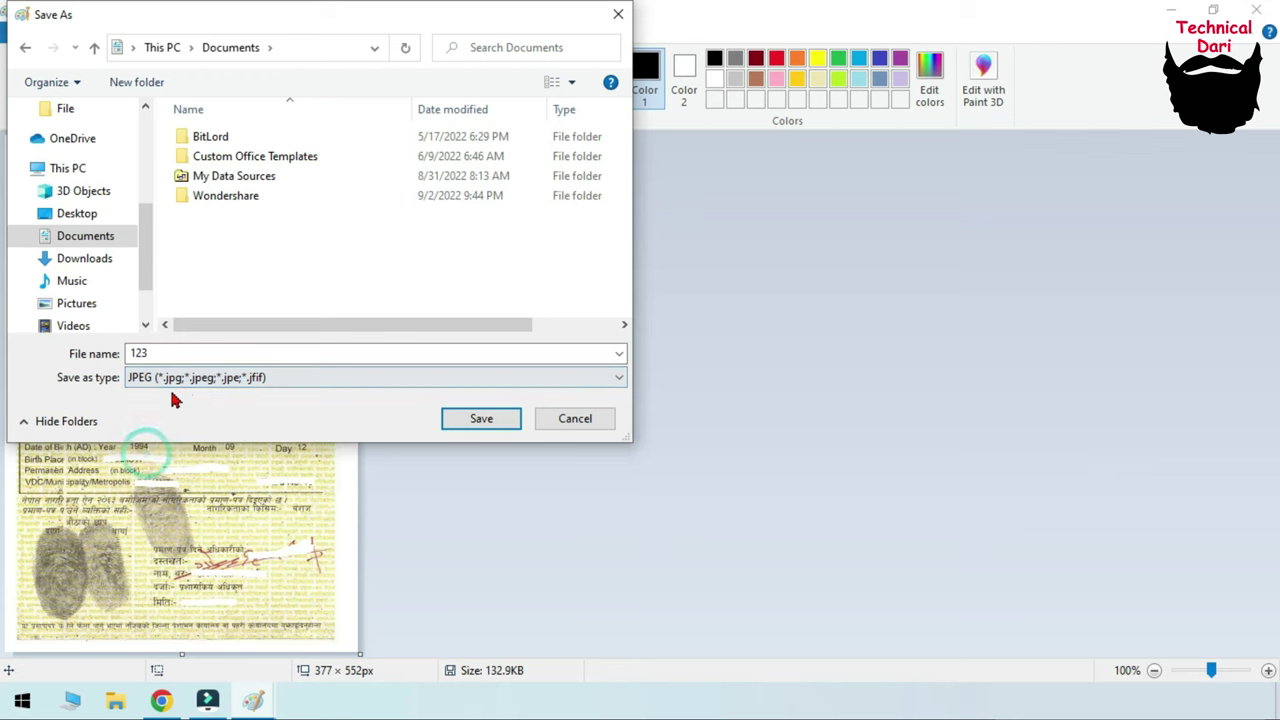
click(476, 425)
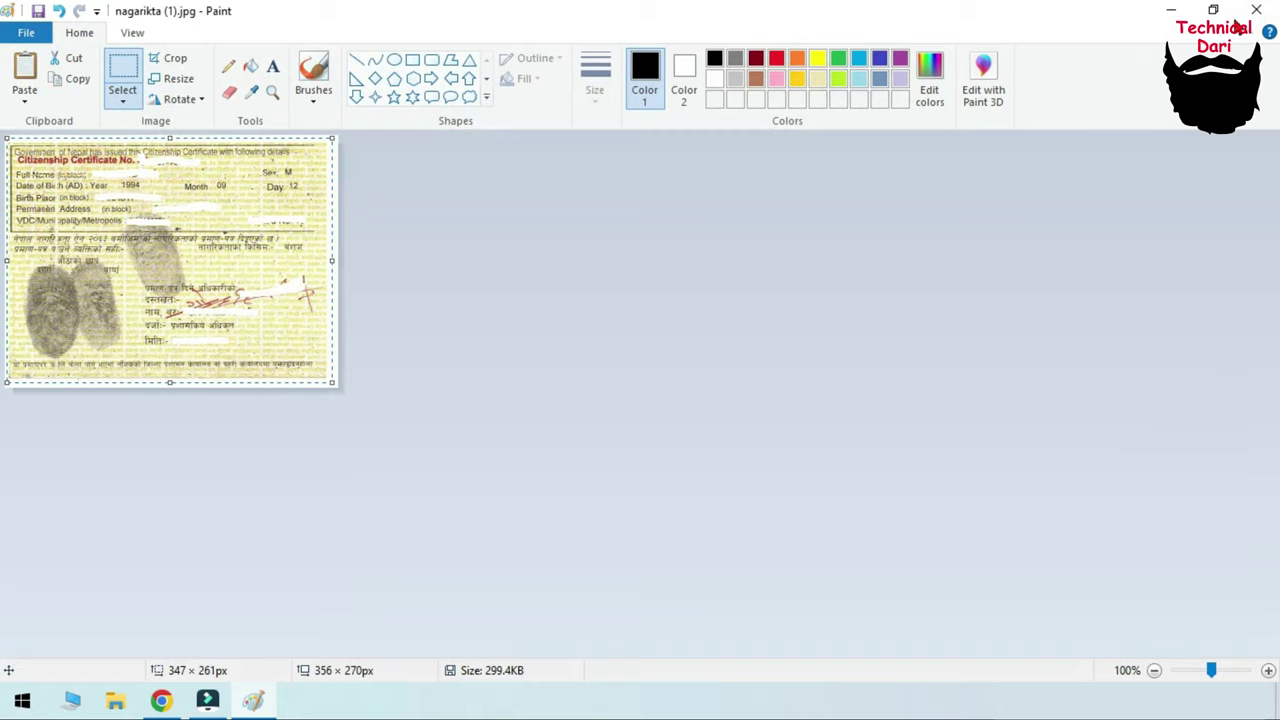
click(1238, 22)
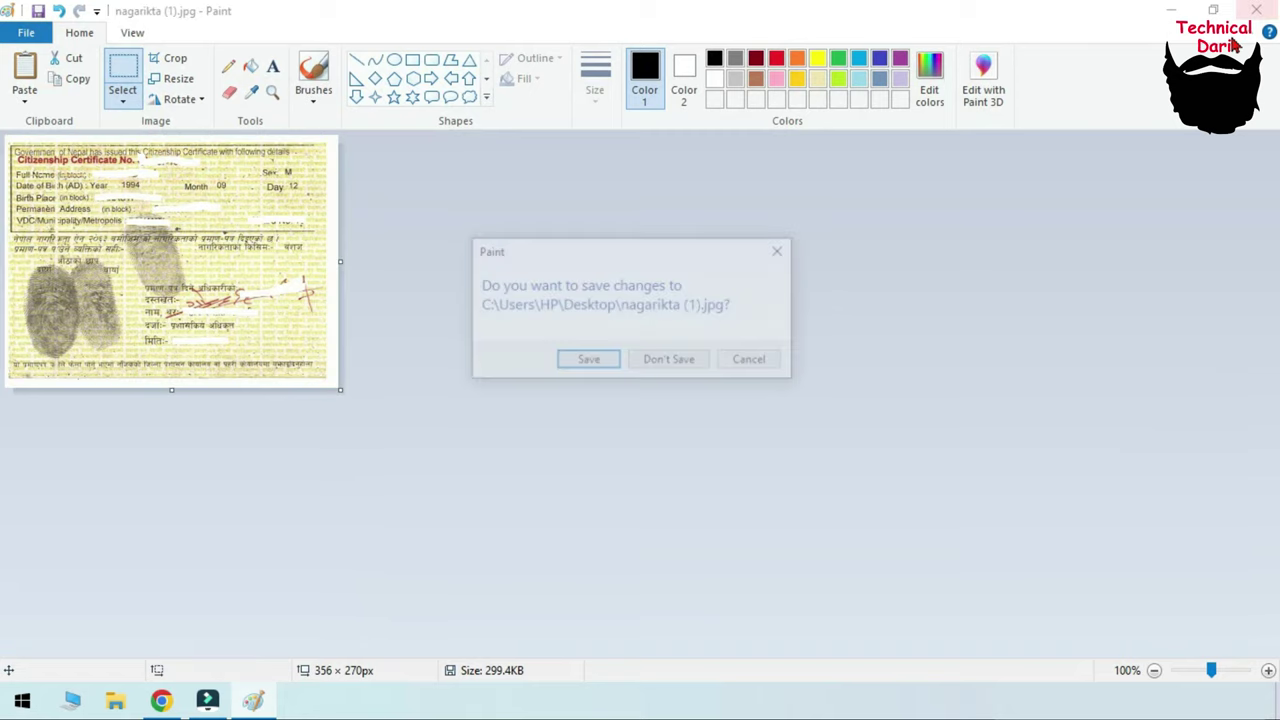
click(679, 360)
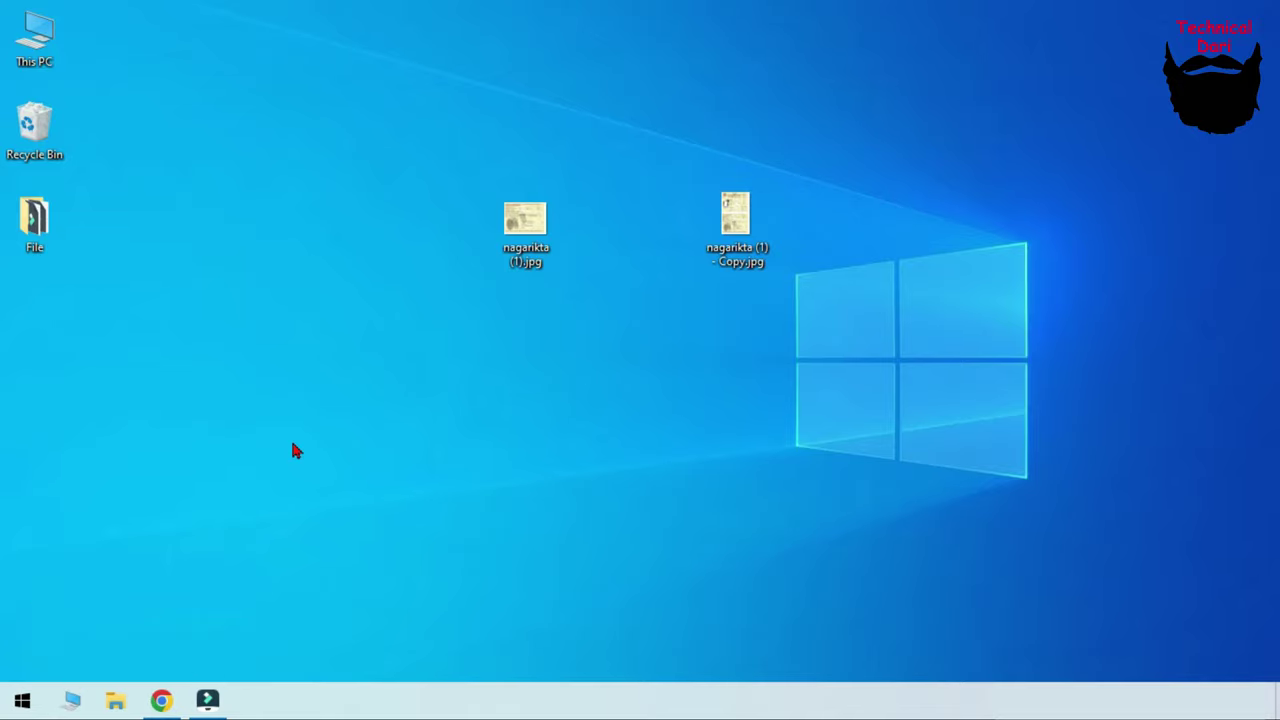
Browse from This PC to Documents and open 123.jpg to view the stacked certificate
double_click(34, 36)
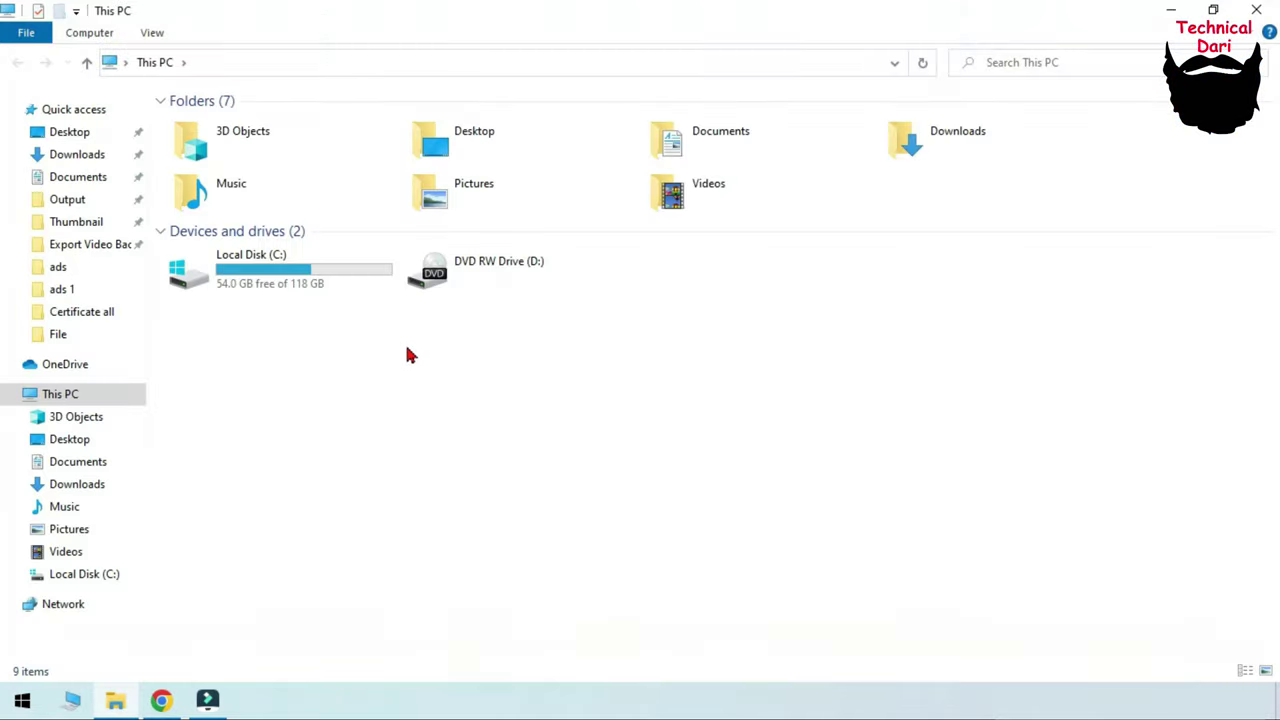
click(65, 177)
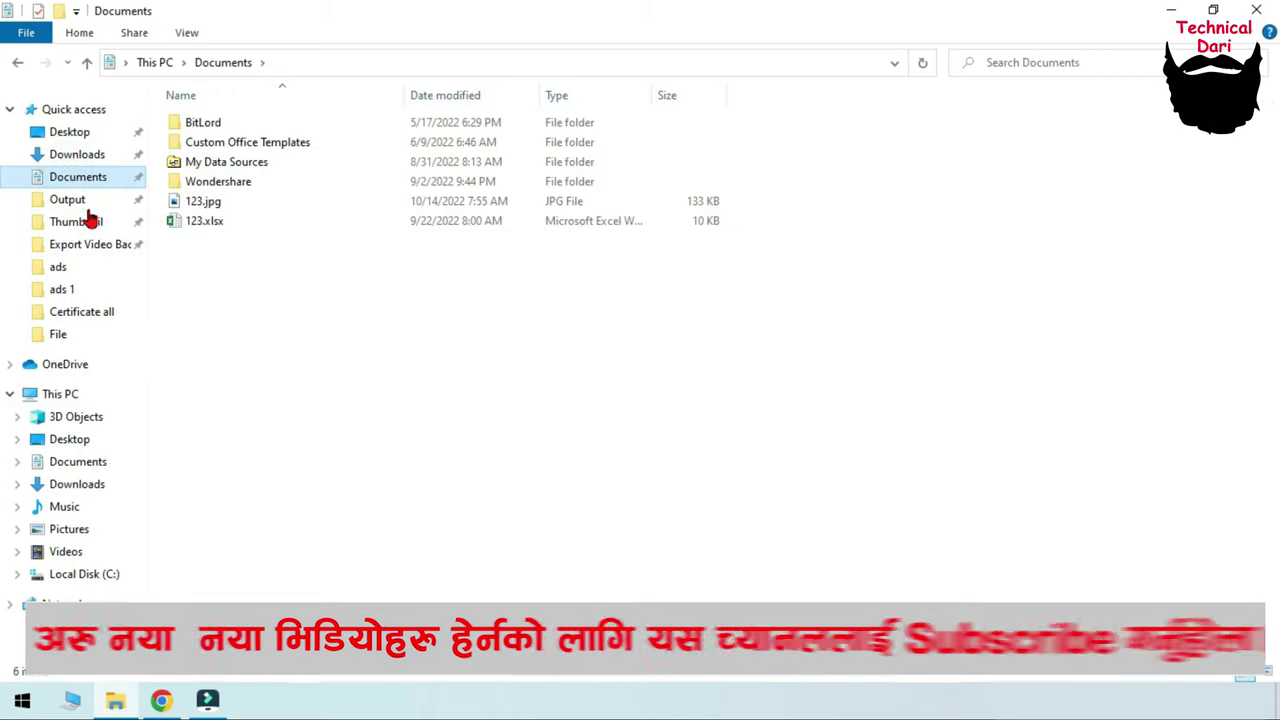
mouse_move(203, 203)
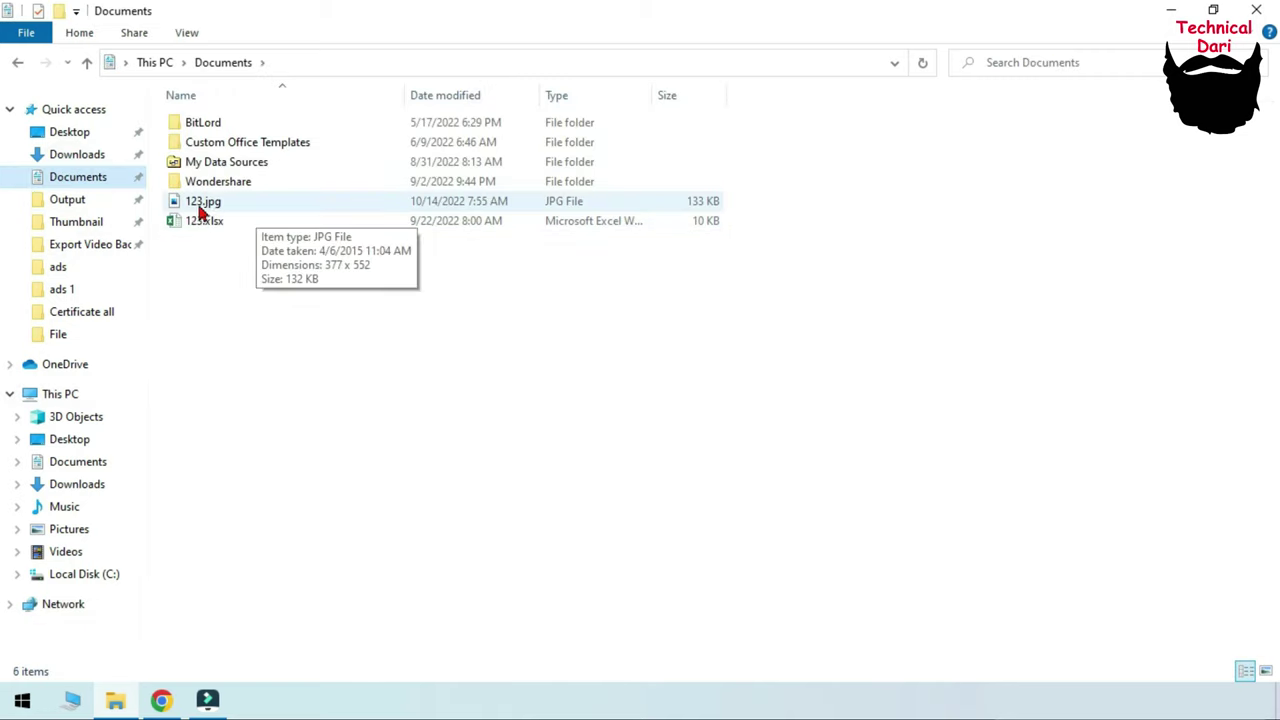
double_click(222, 204)
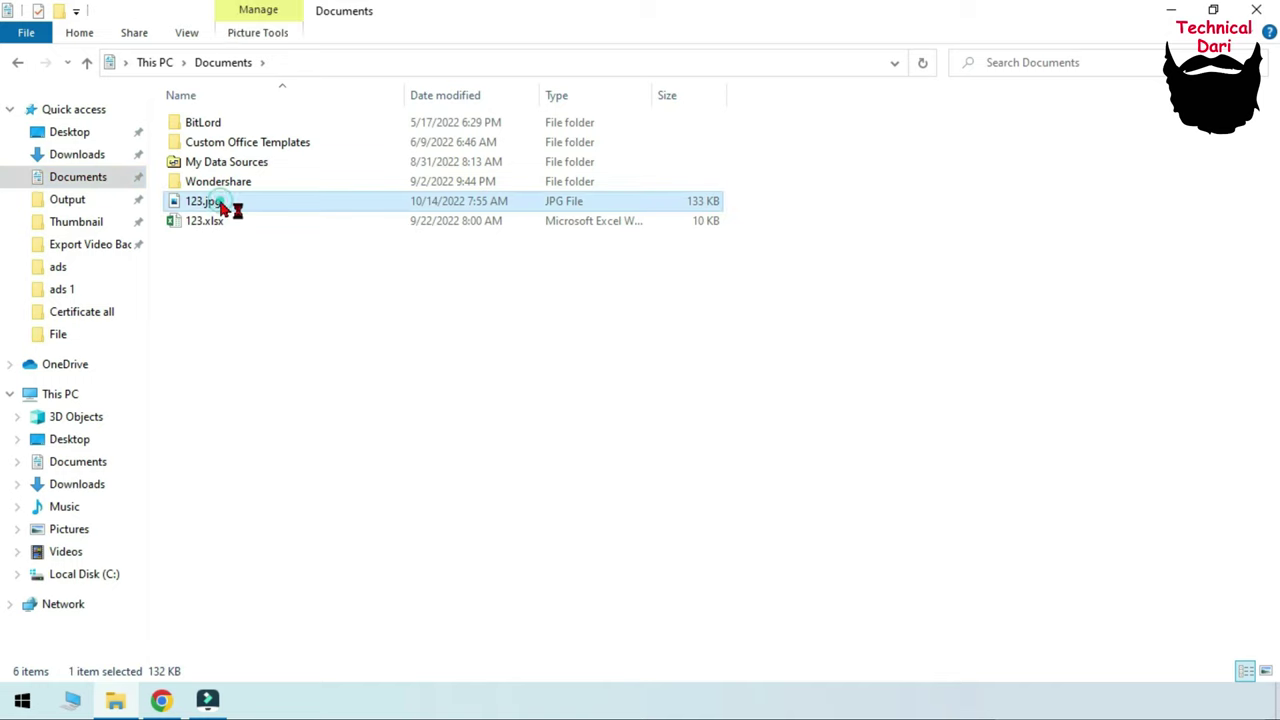